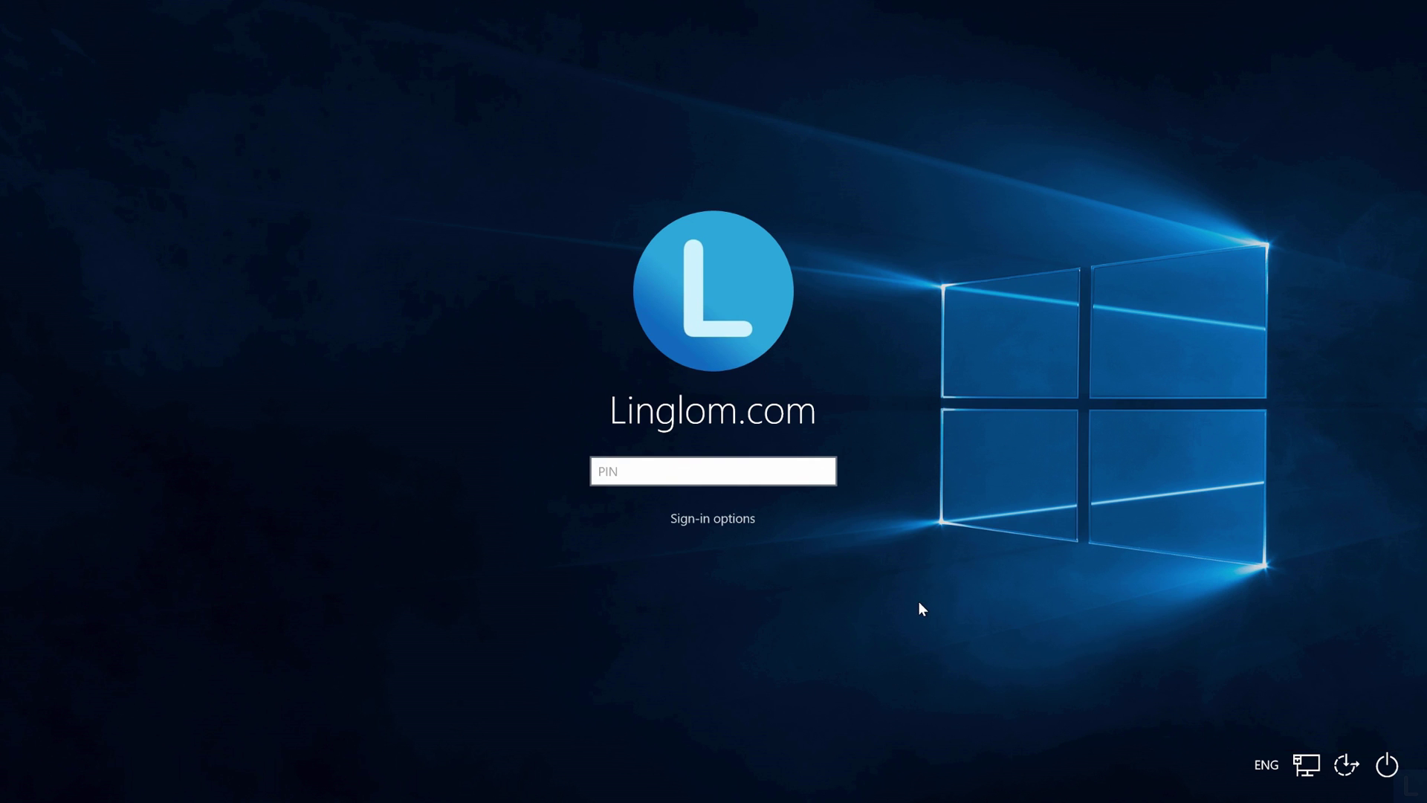
pyautogui.write('12')
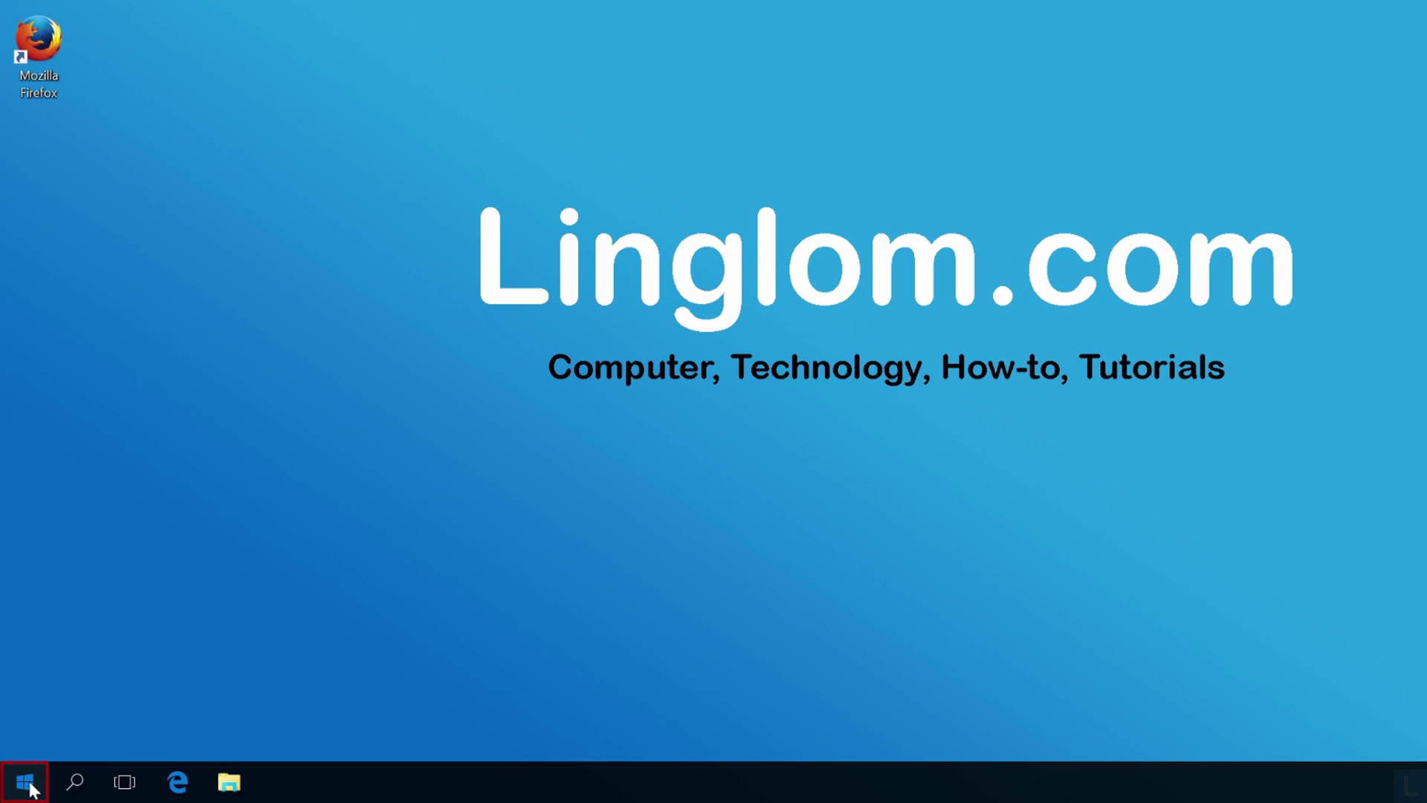
# Step: Go to Start > Settings > Accounts > Sign-in options
pyautogui.click(30, 783)
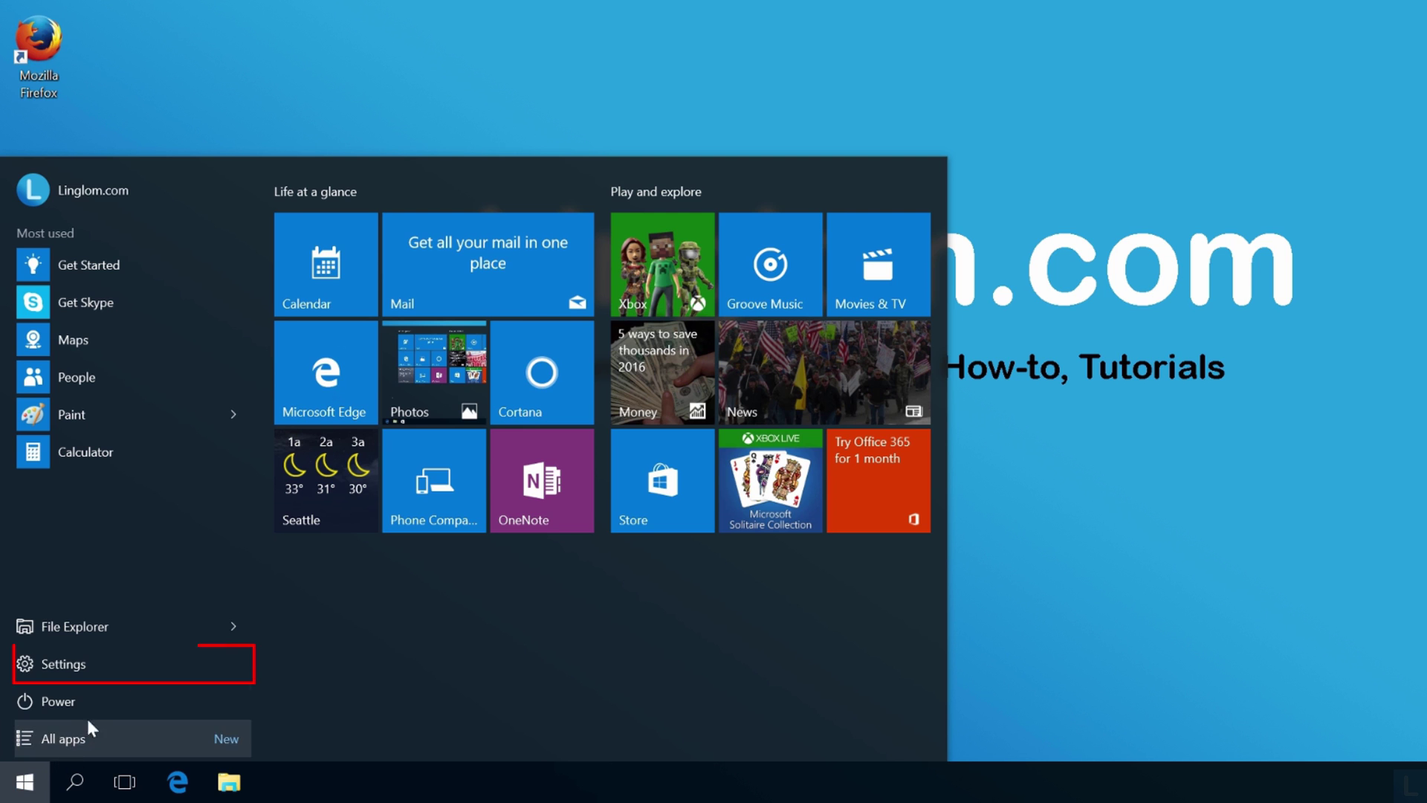
pyautogui.click(109, 666)
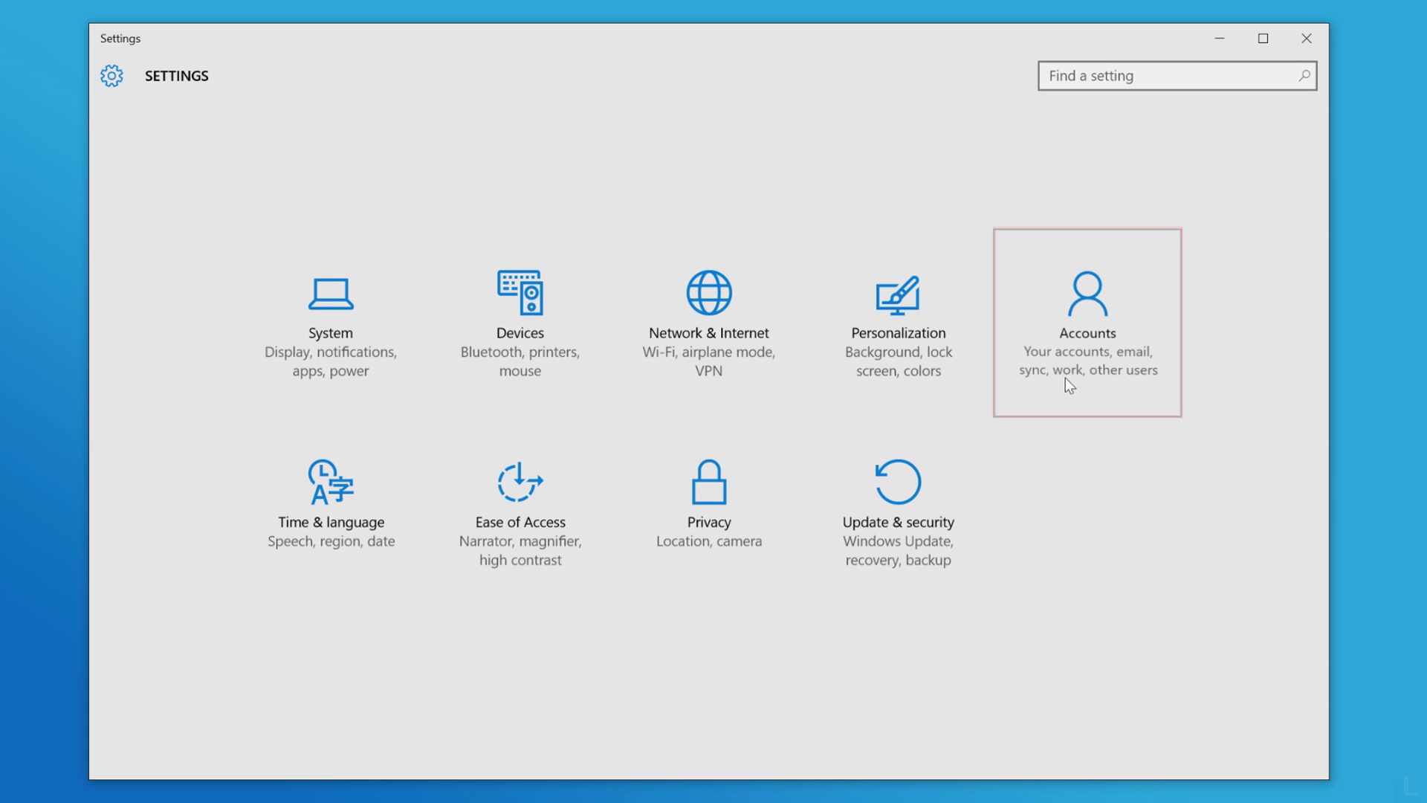
pyautogui.click(1065, 377)
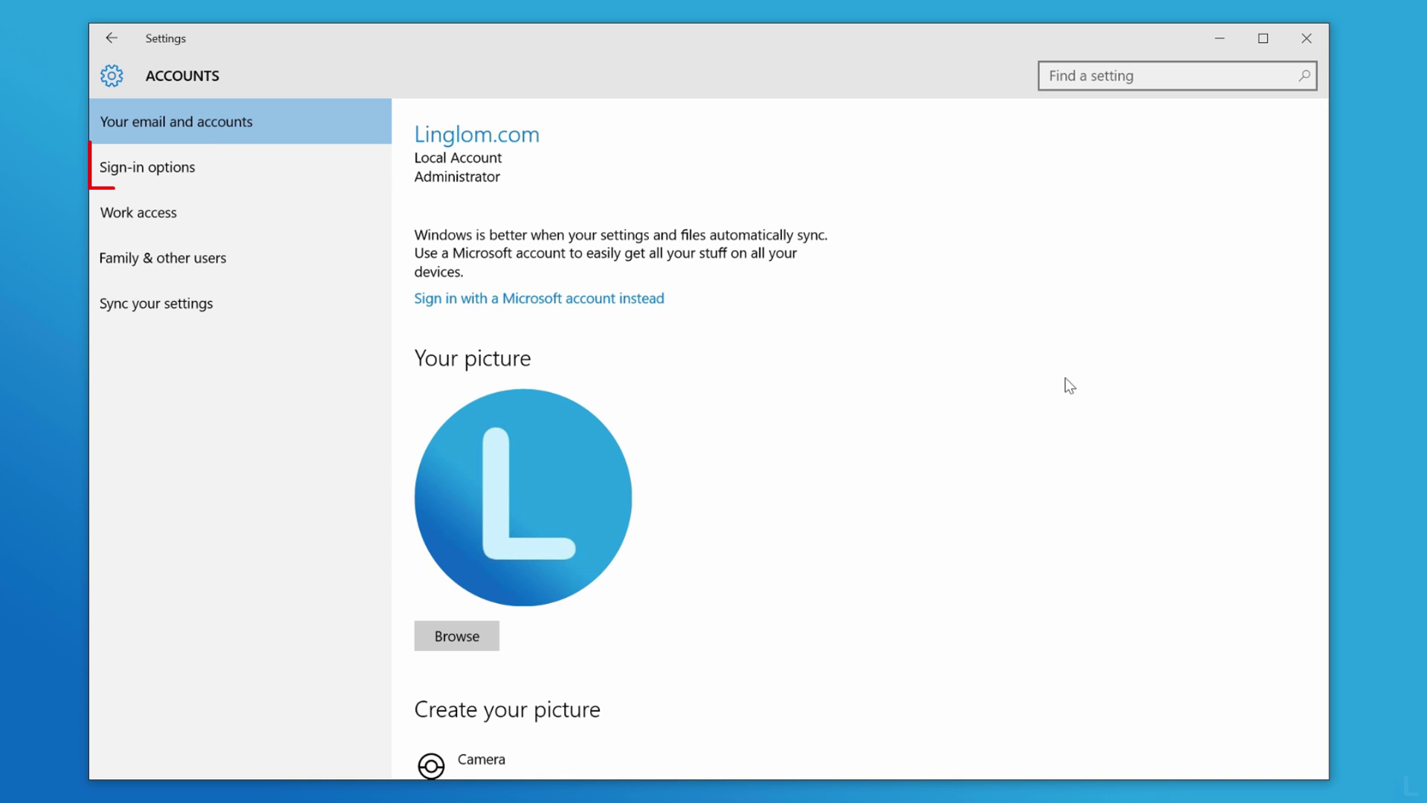
pyautogui.click(318, 171)
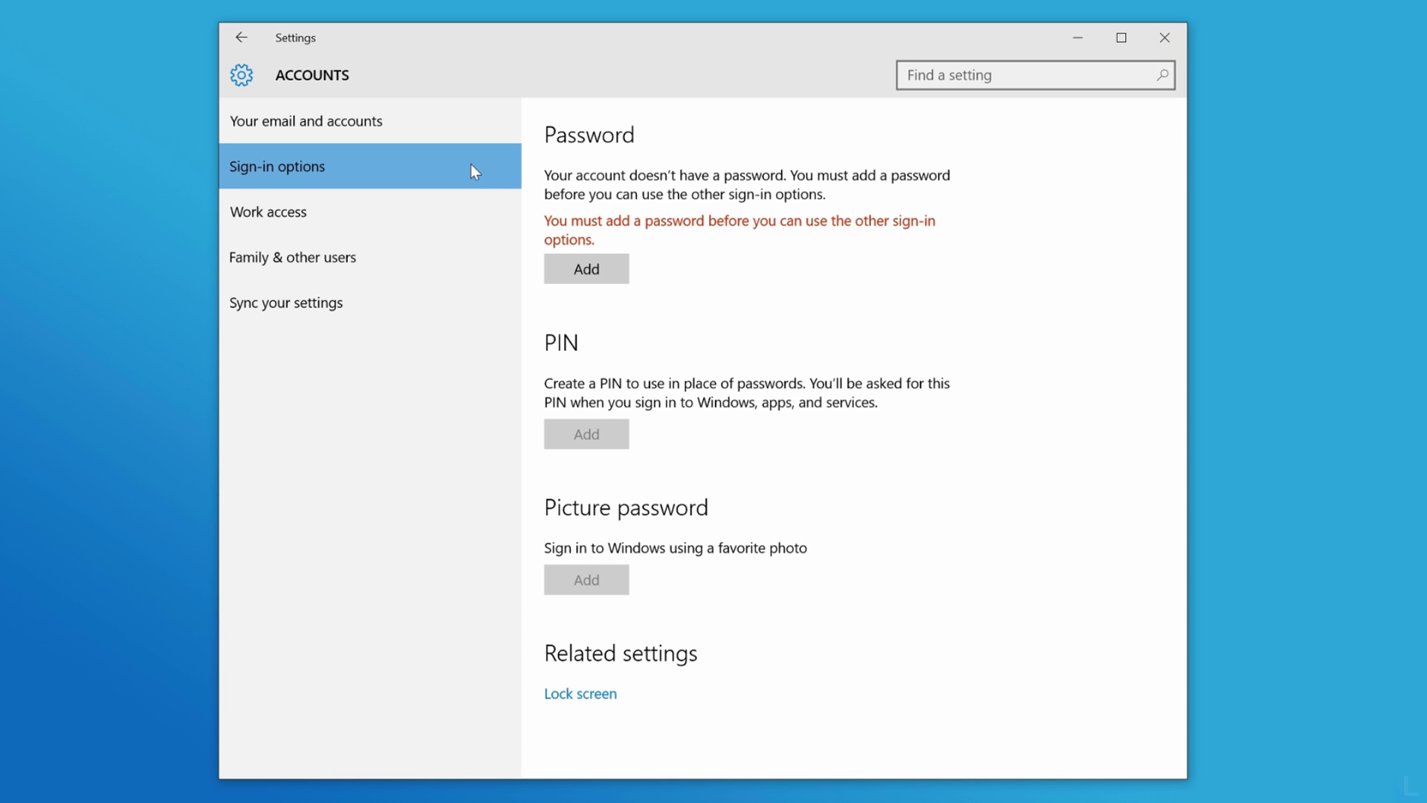
pyautogui.click(614, 277)
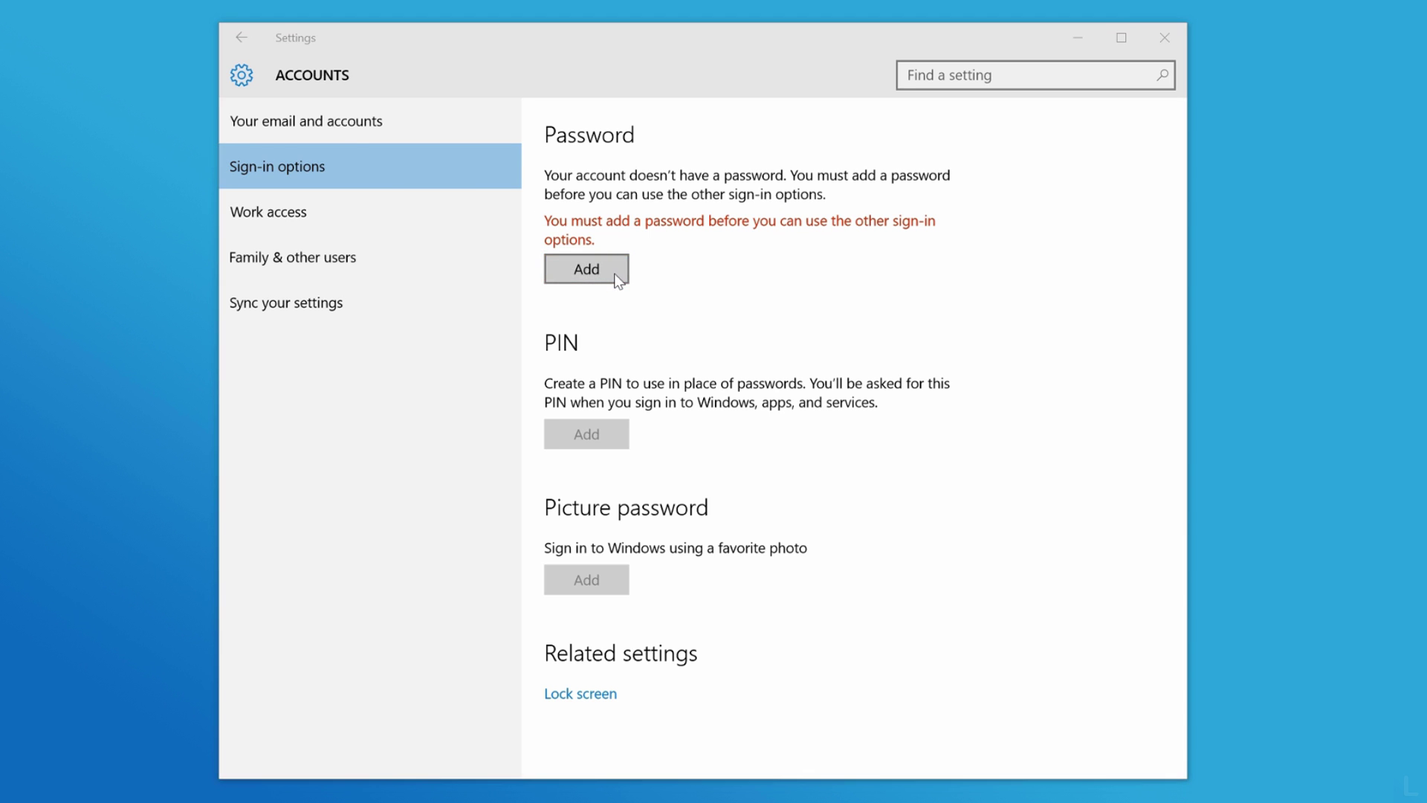
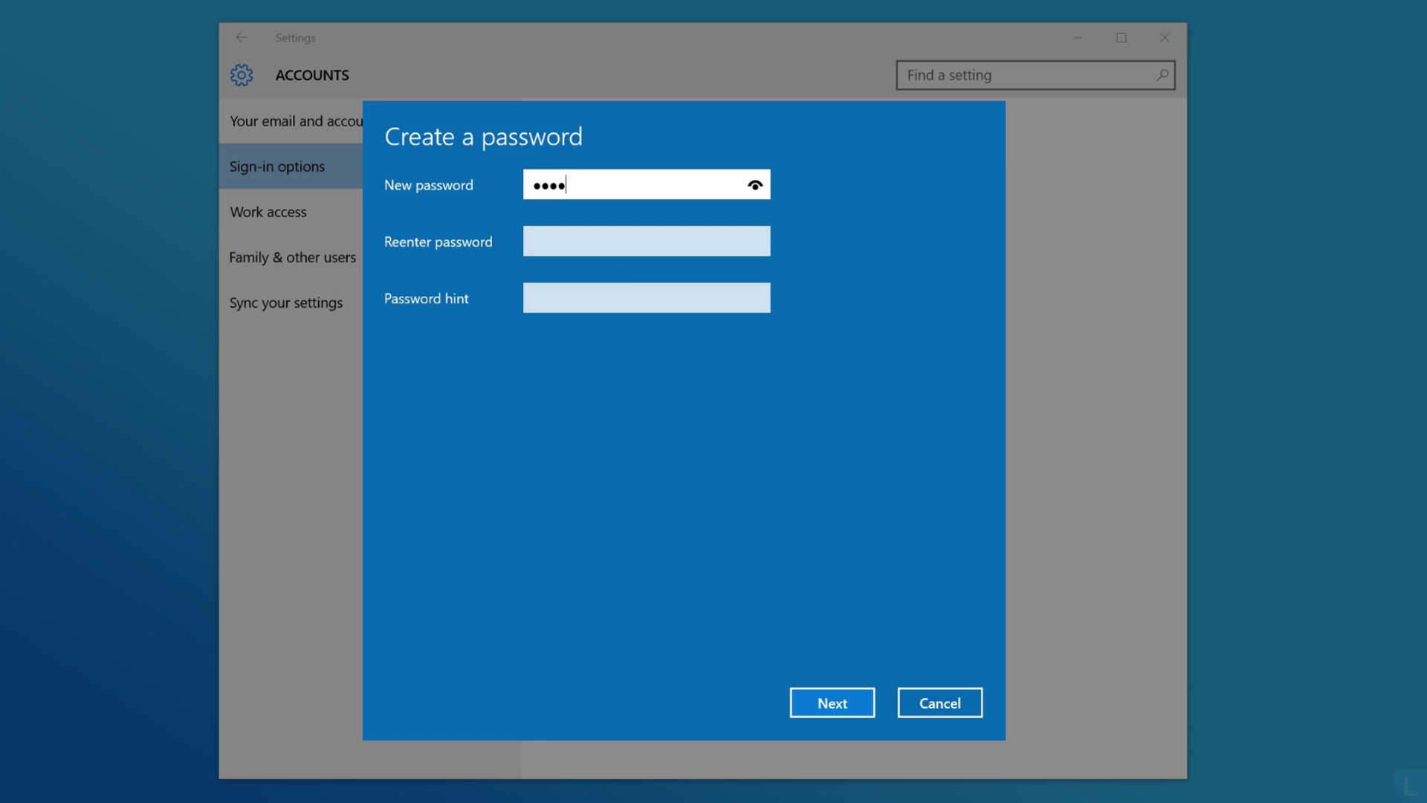
pyautogui.press('Tab')
pyautogui.press('Tab')
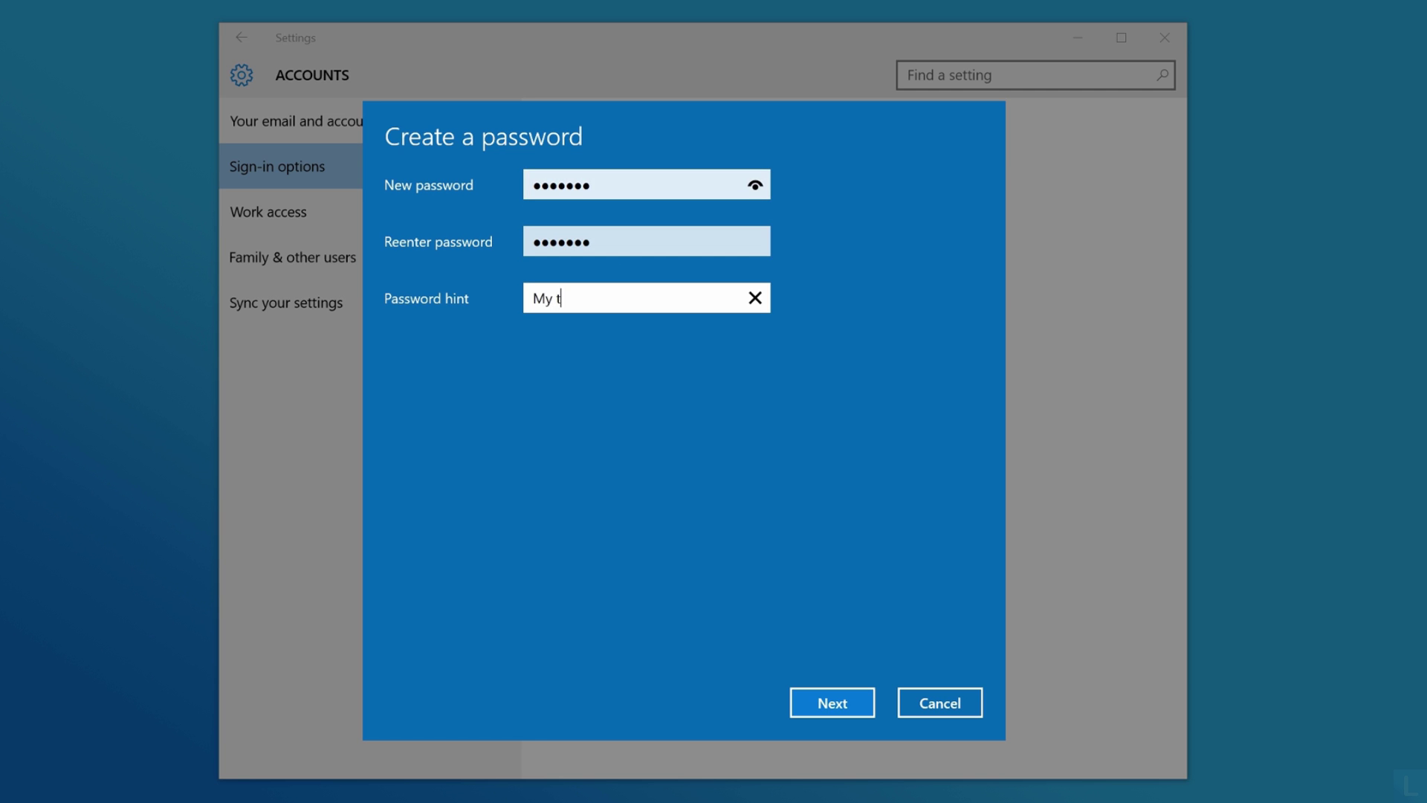
pyautogui.click(852, 706)
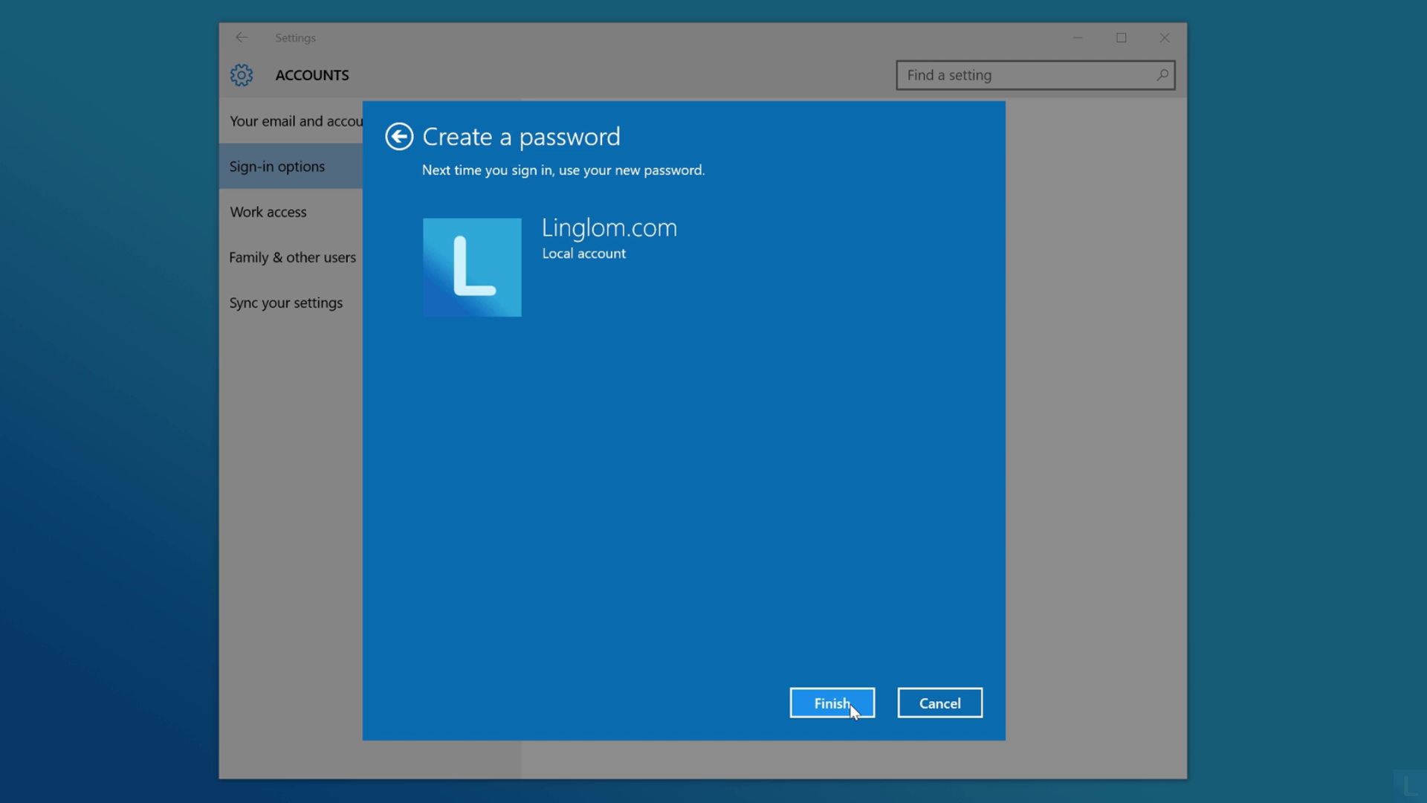
pyautogui.click(852, 706)
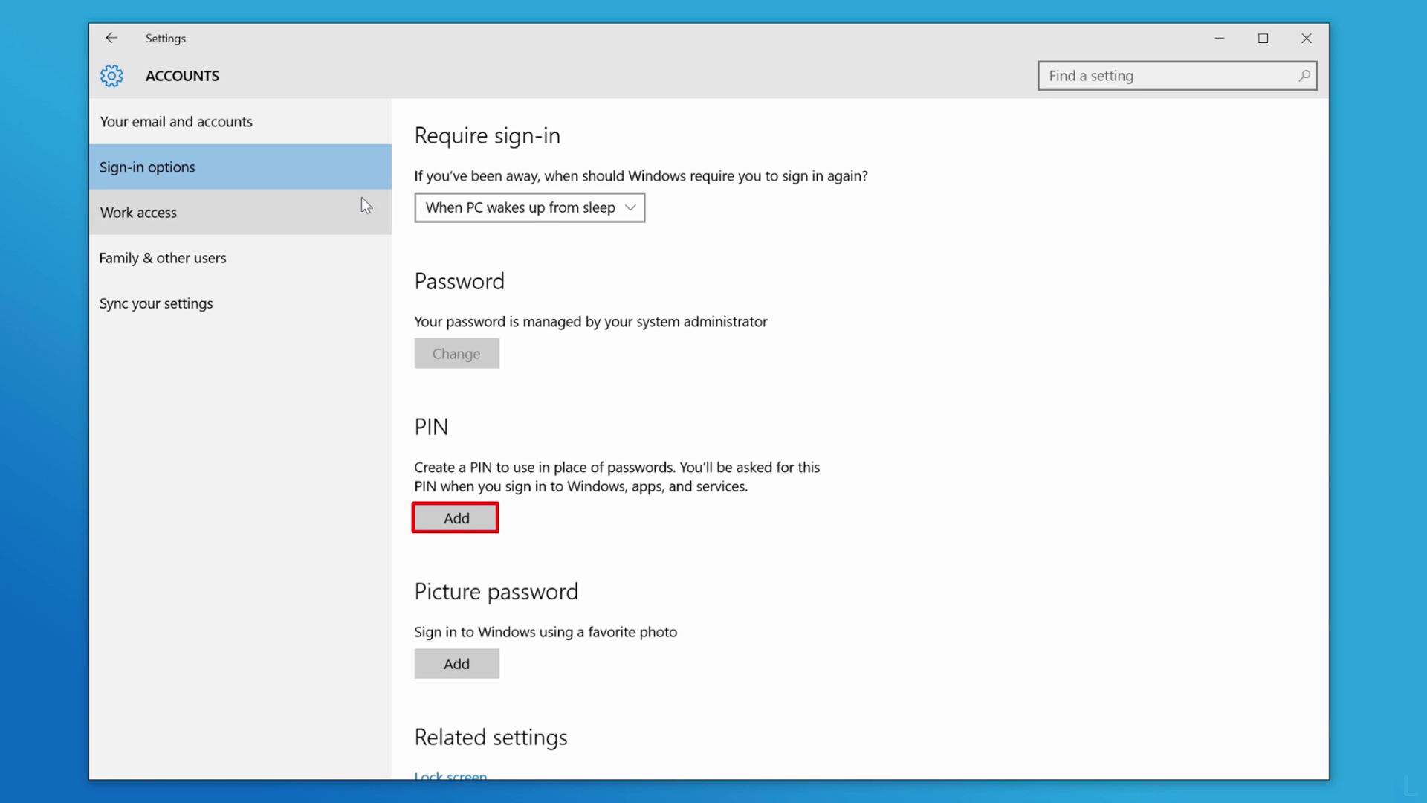
pyautogui.click(486, 524)
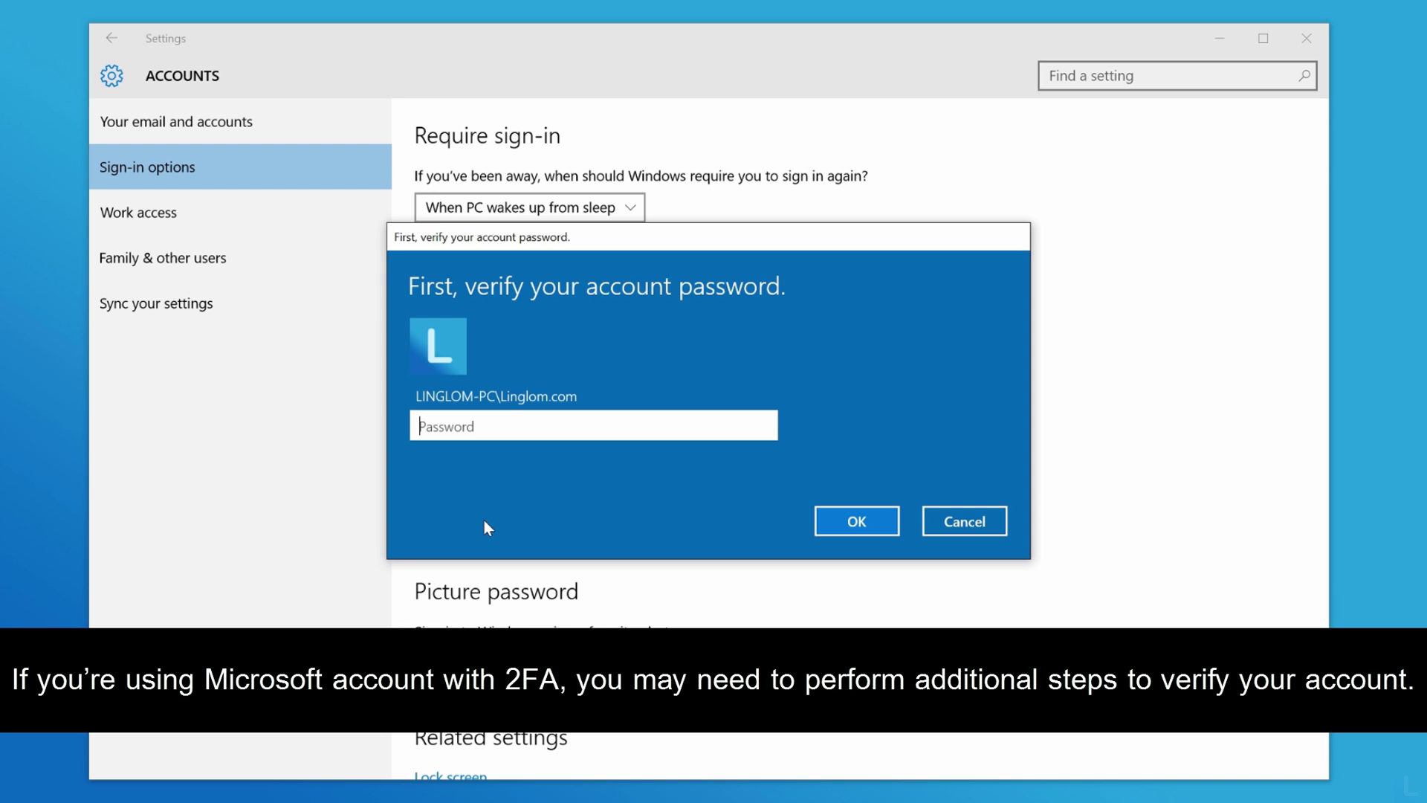
pyautogui.write('•••••••')
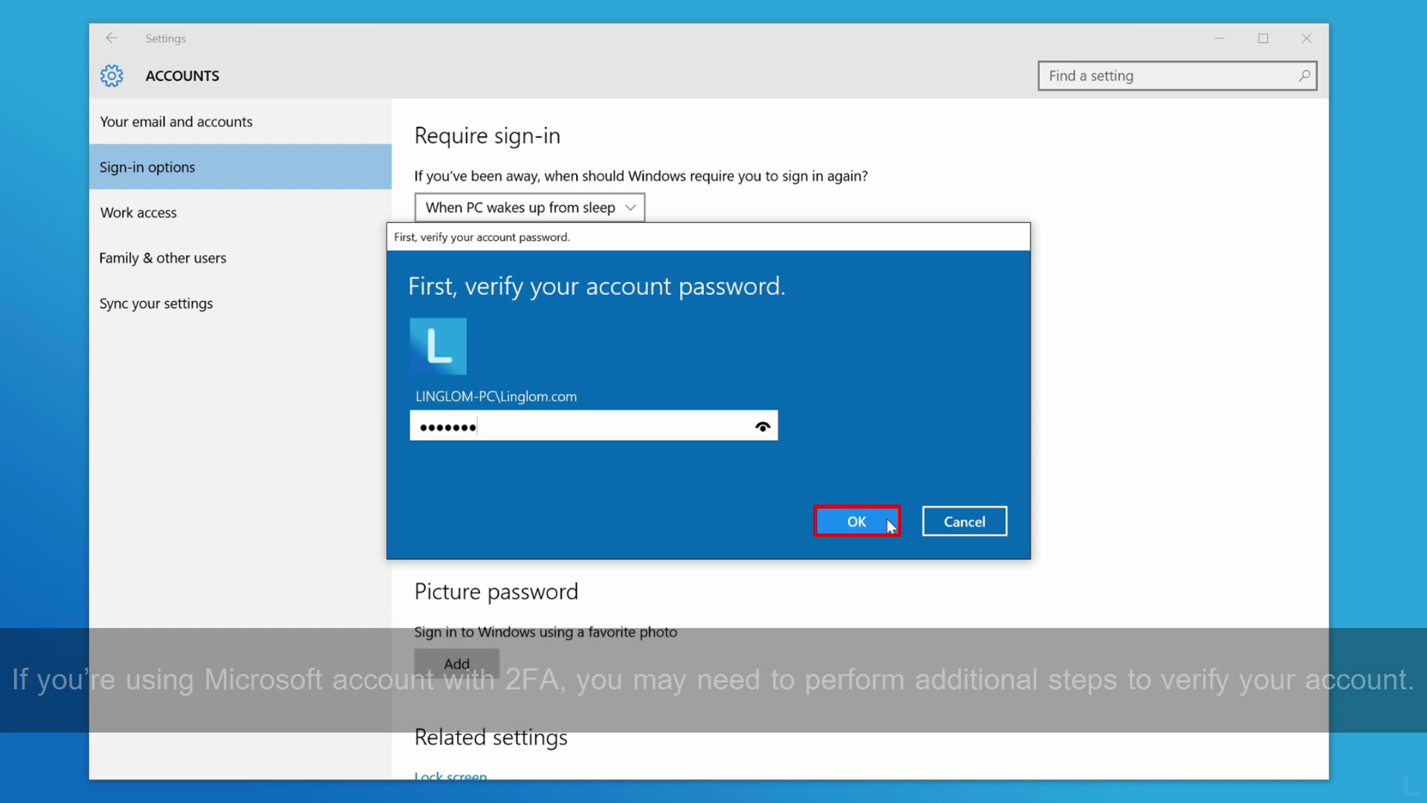
pyautogui.click(857, 521)
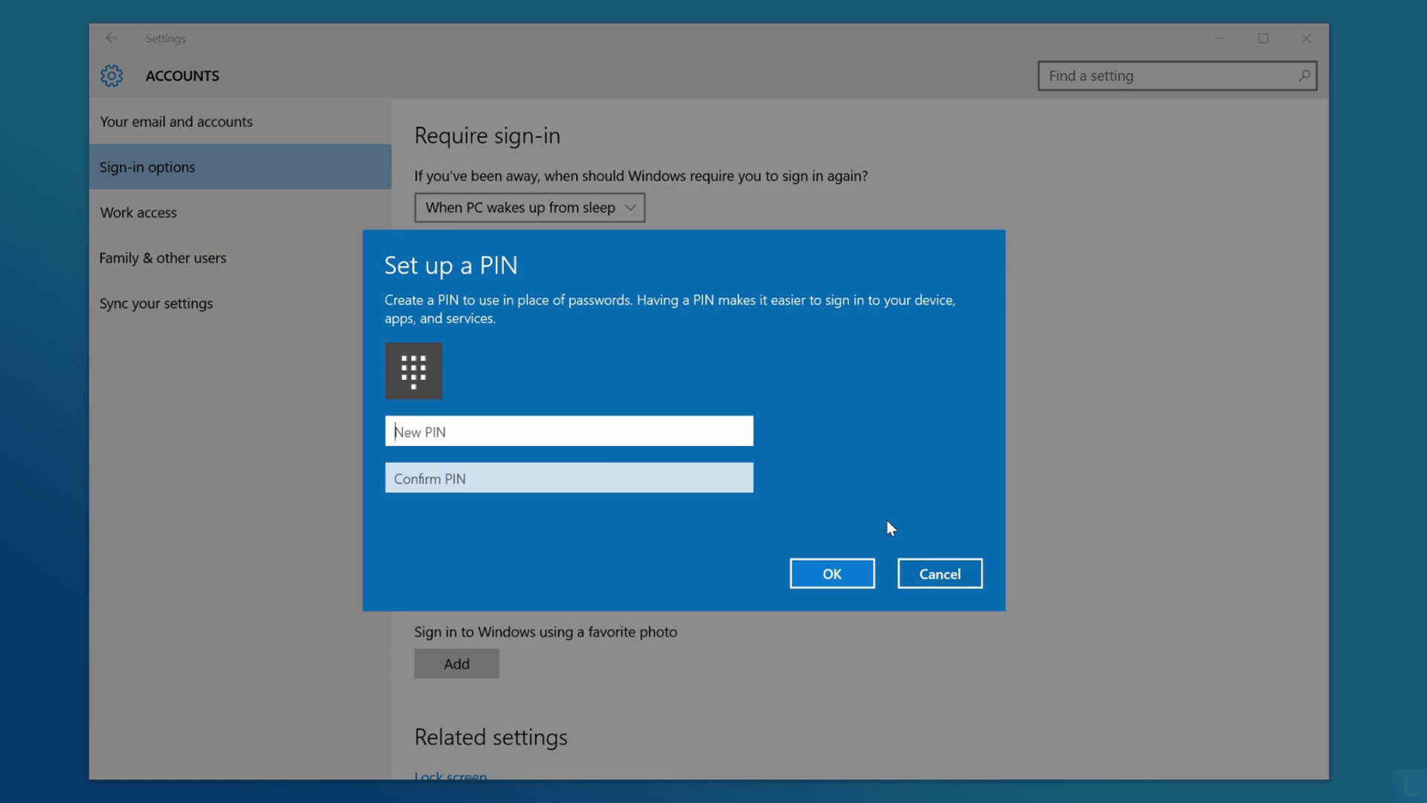
pyautogui.press('Tab')
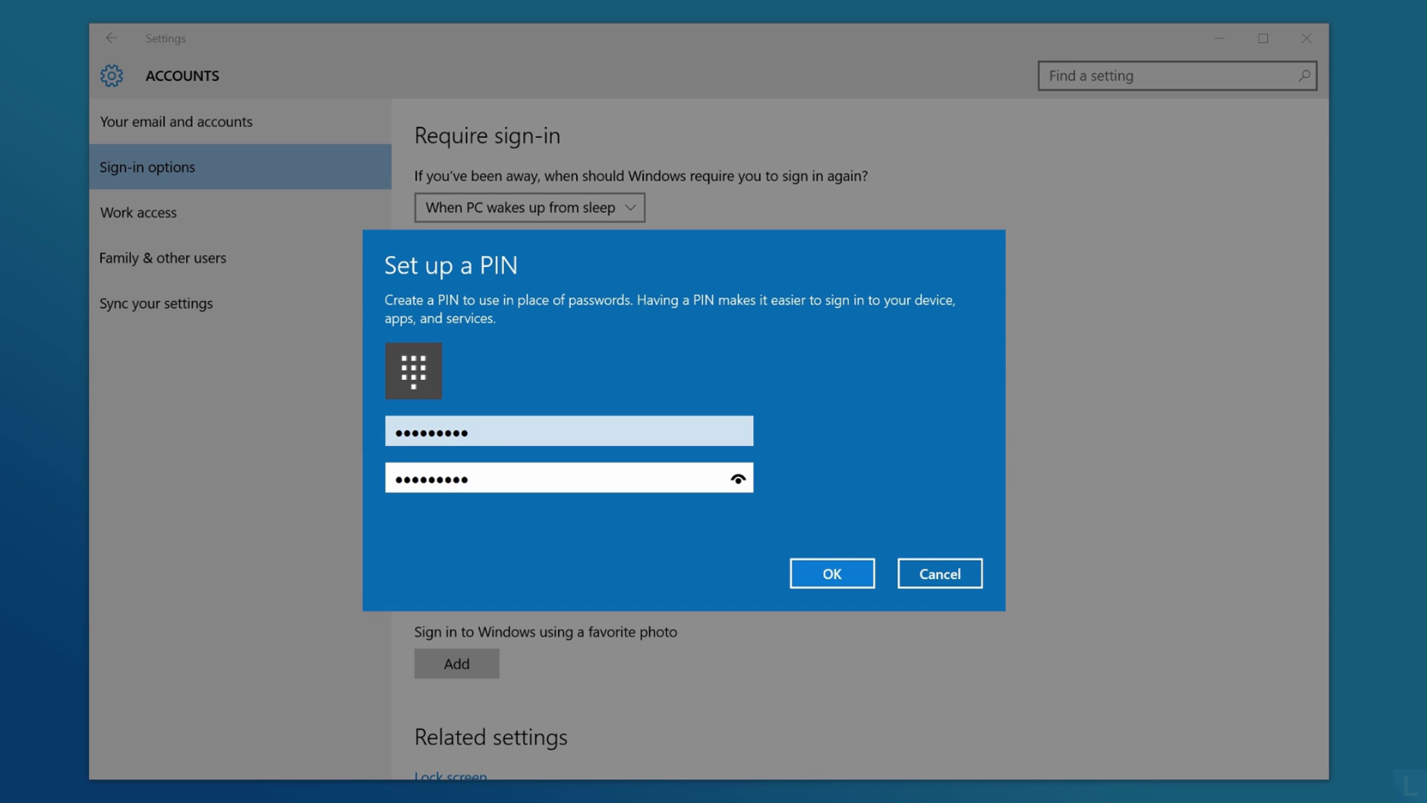
pyautogui.click(851, 581)
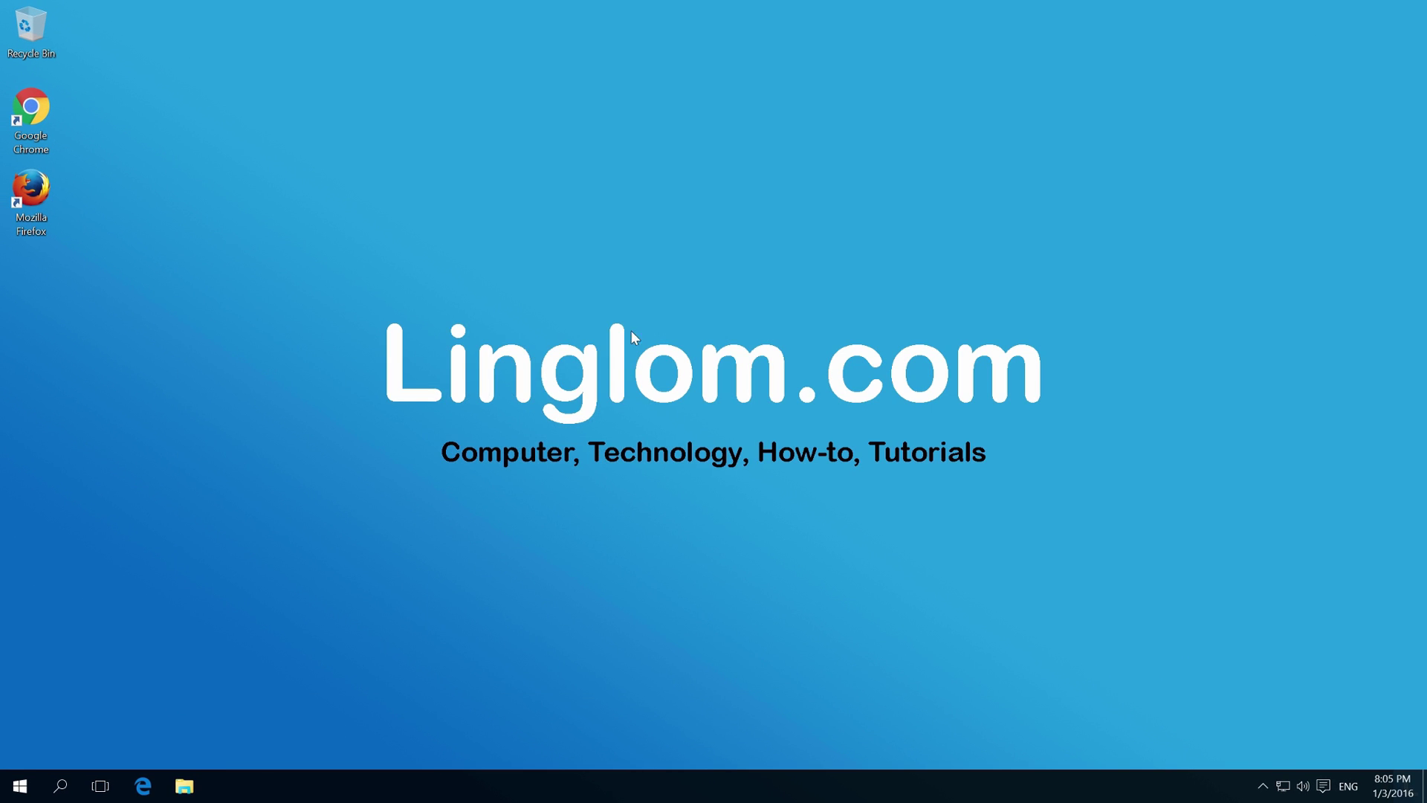
pyautogui.click(22, 784)
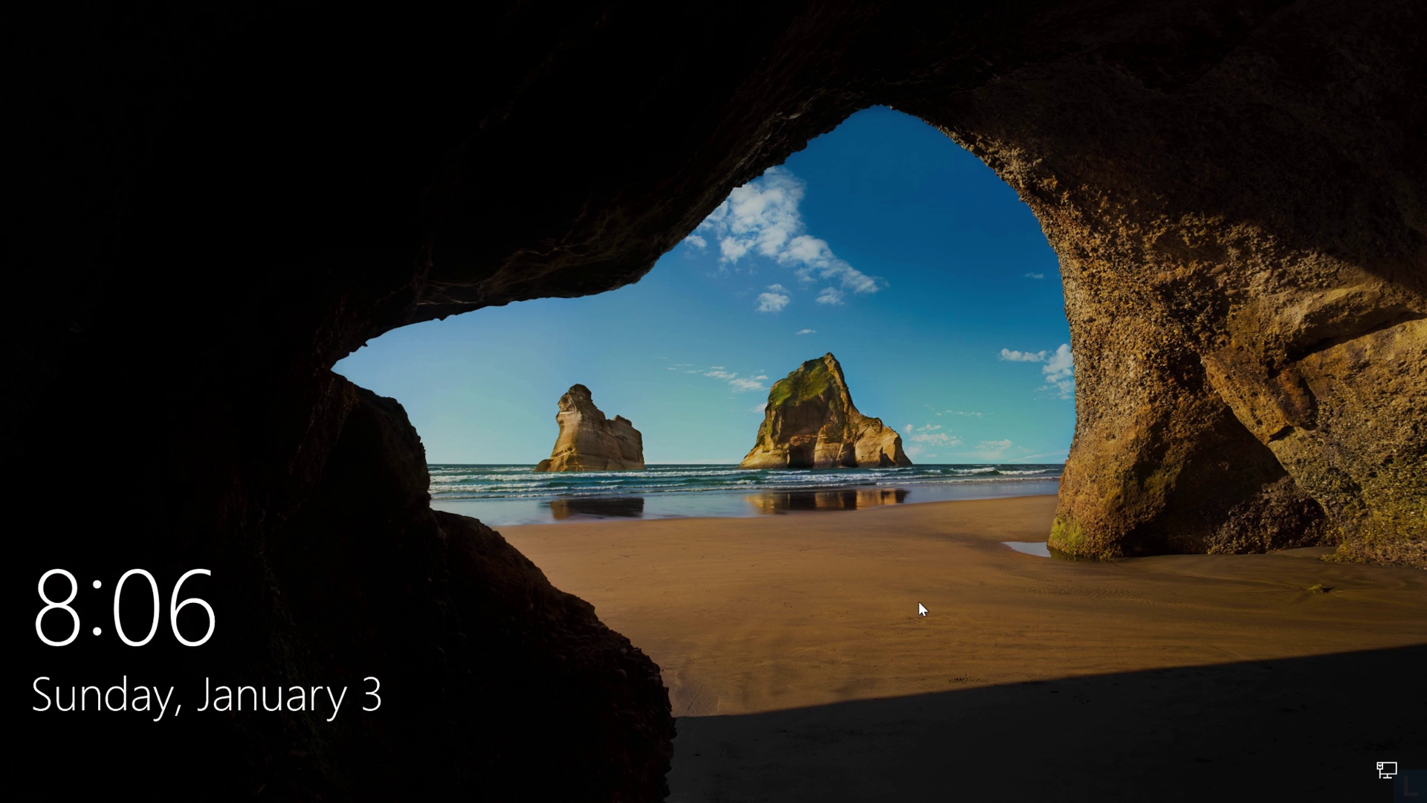
pyautogui.click(919, 603)
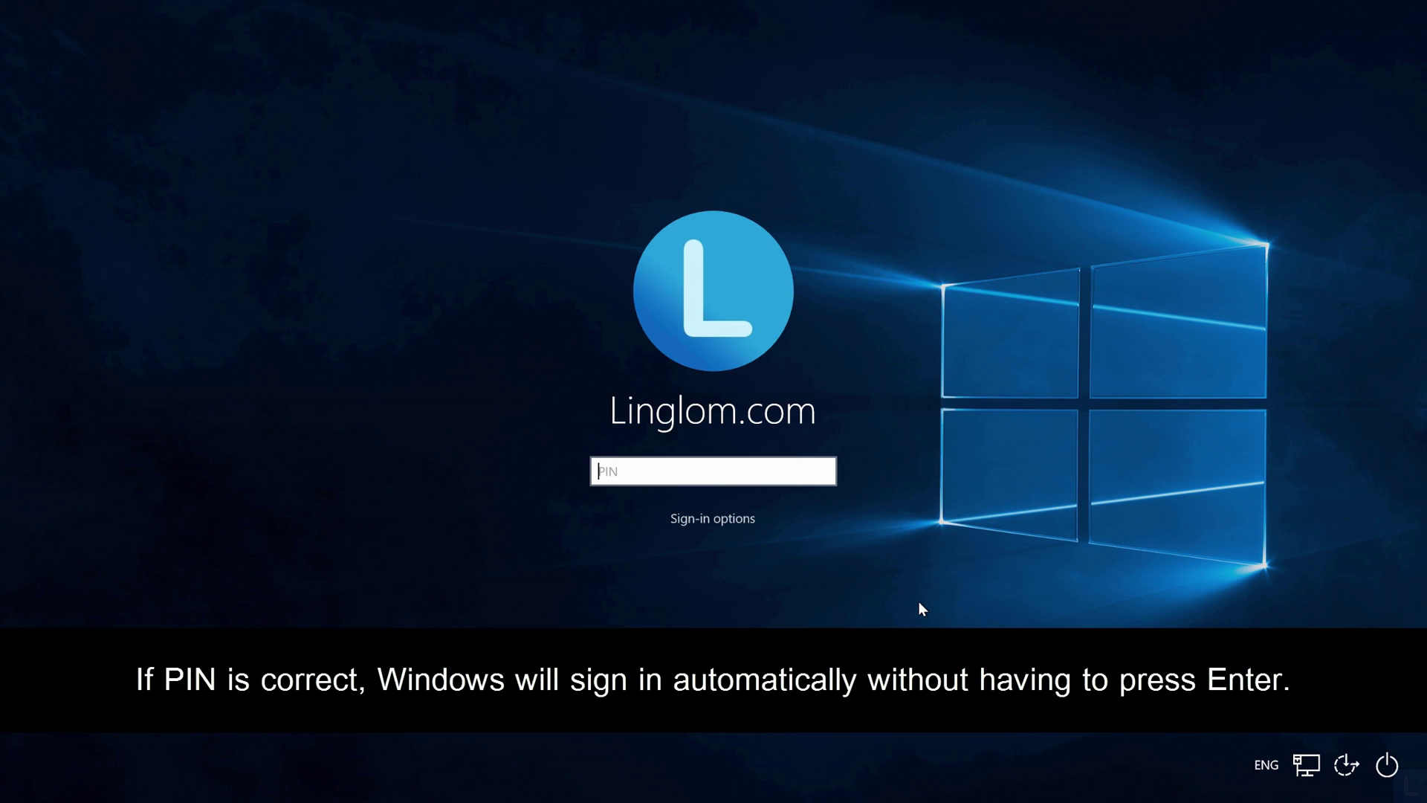
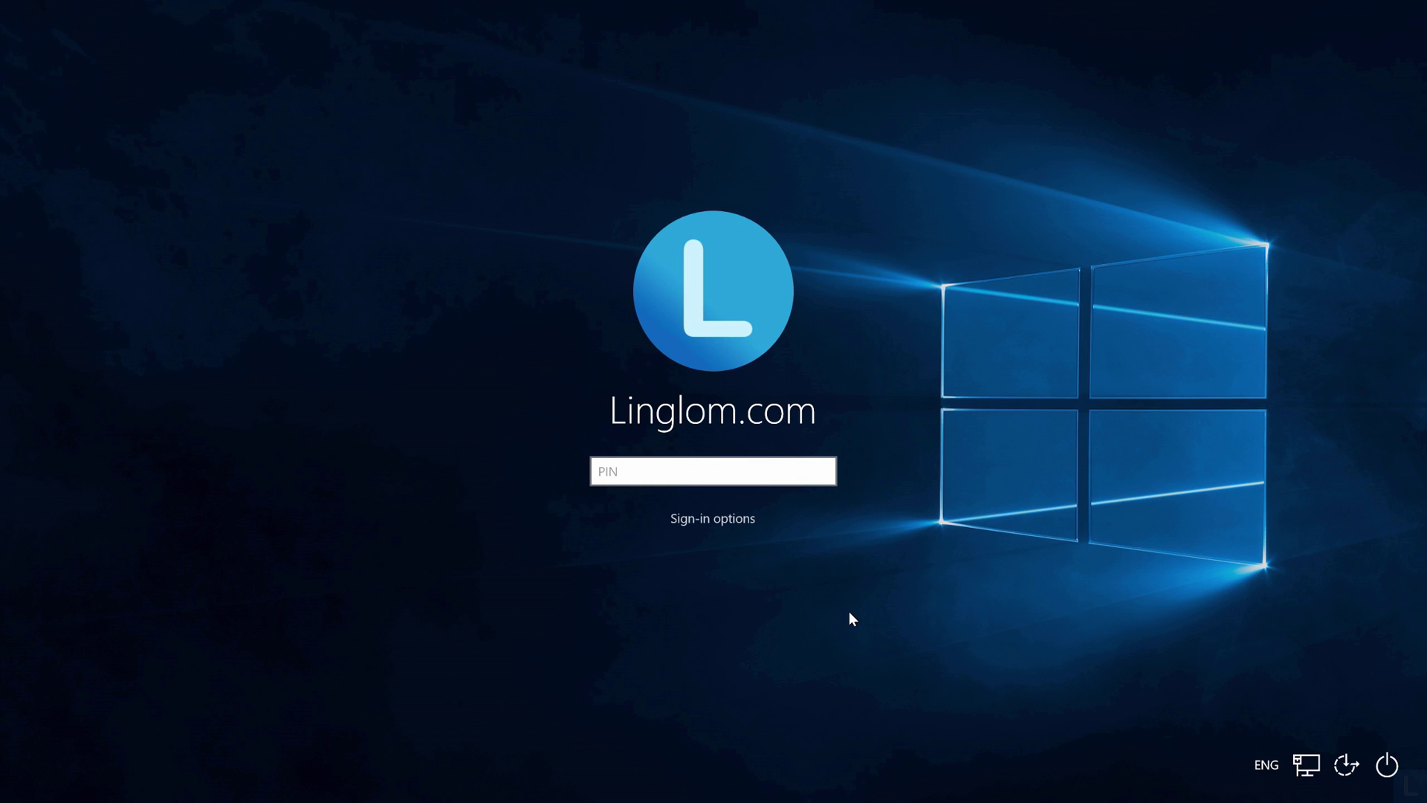
pyautogui.click(732, 522)
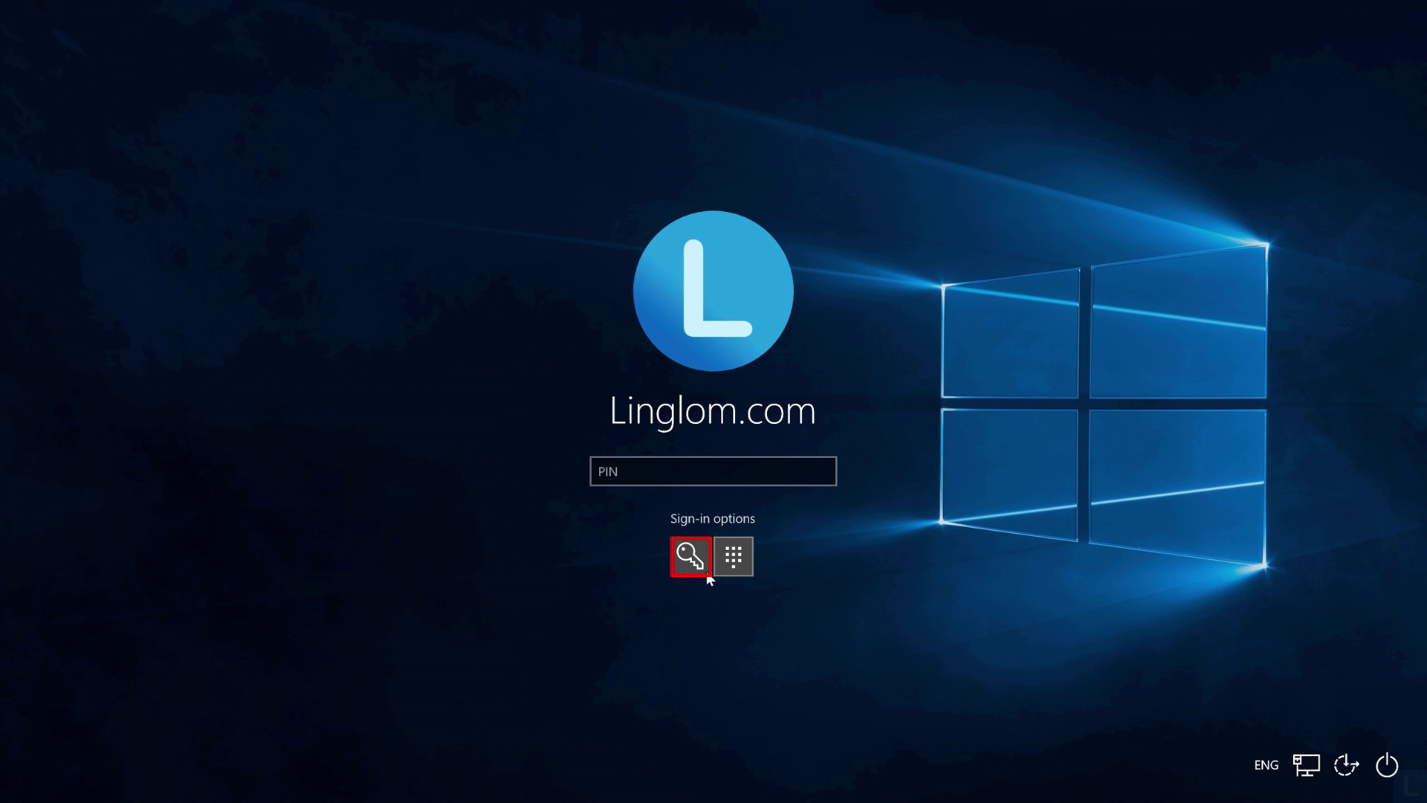
pyautogui.click(690, 556)
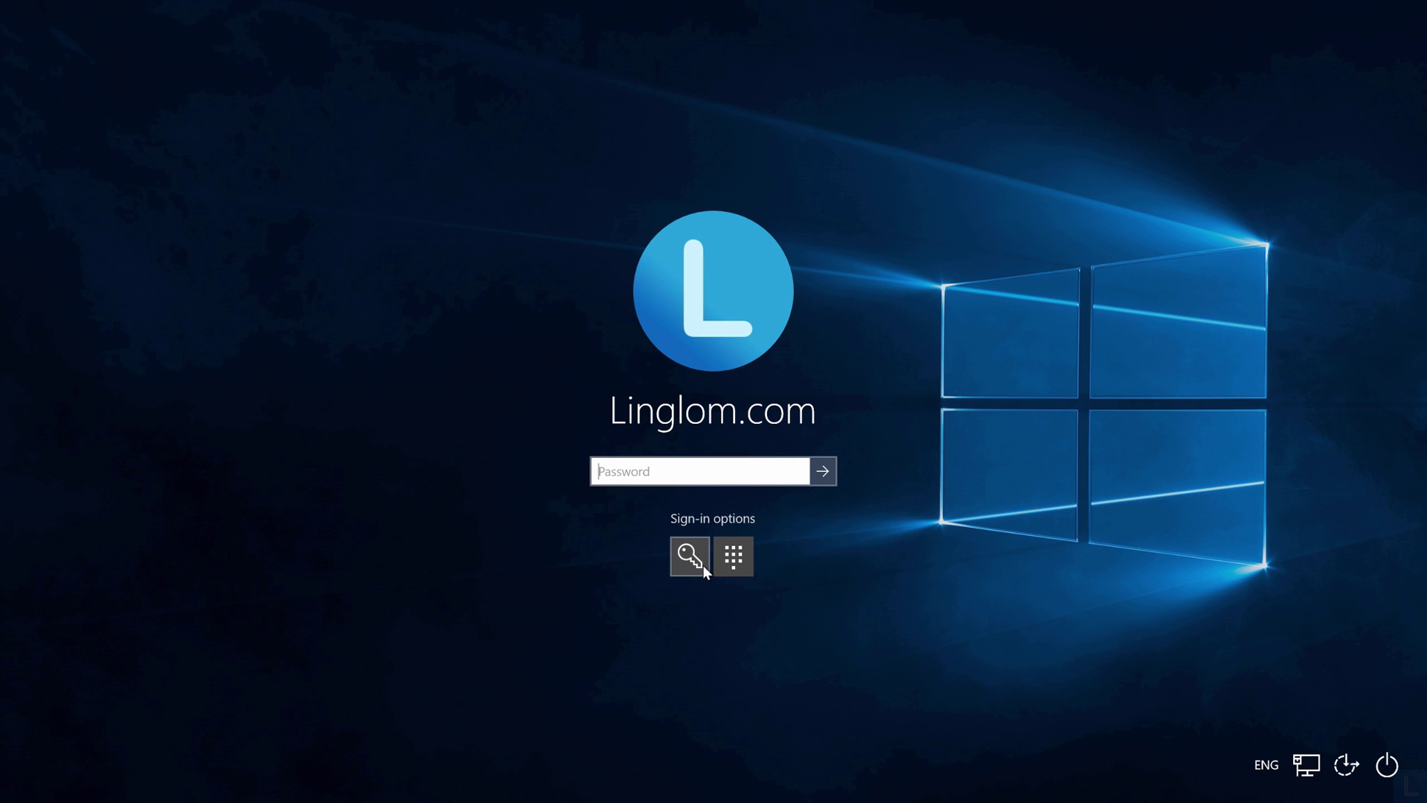
pyautogui.press('Return')
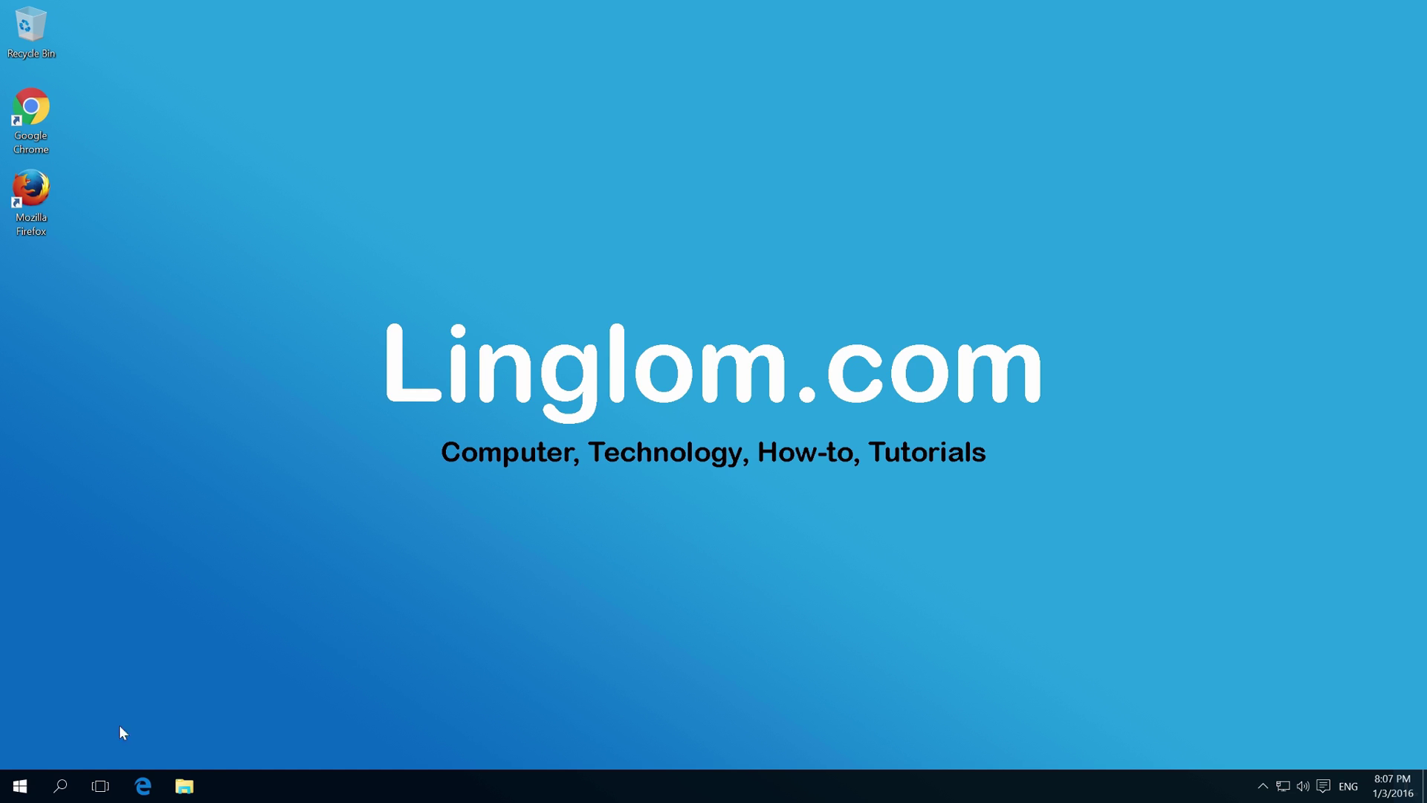
# Step: Return to Settings > Accounts > Sign-in options
pyautogui.click(20, 786)
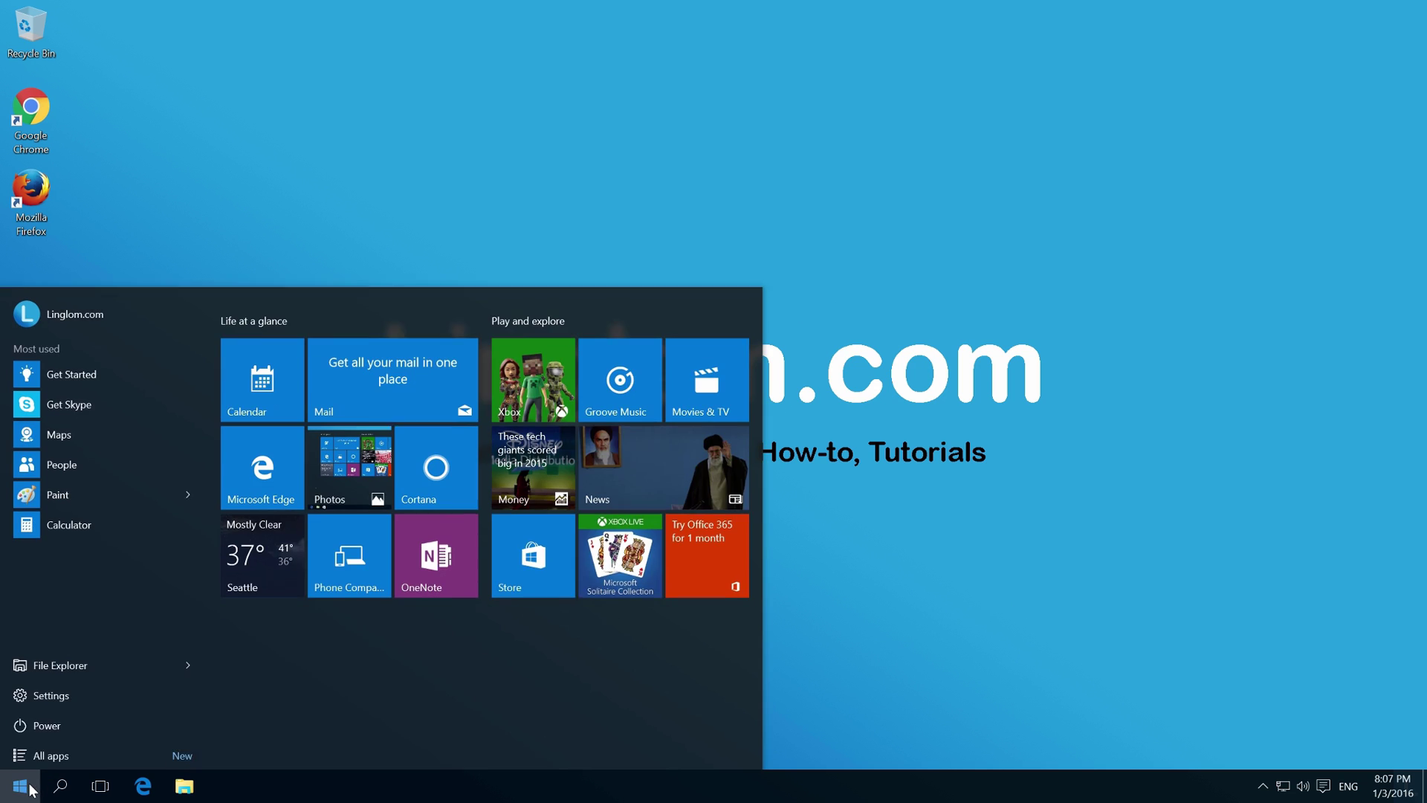
pyautogui.click(82, 699)
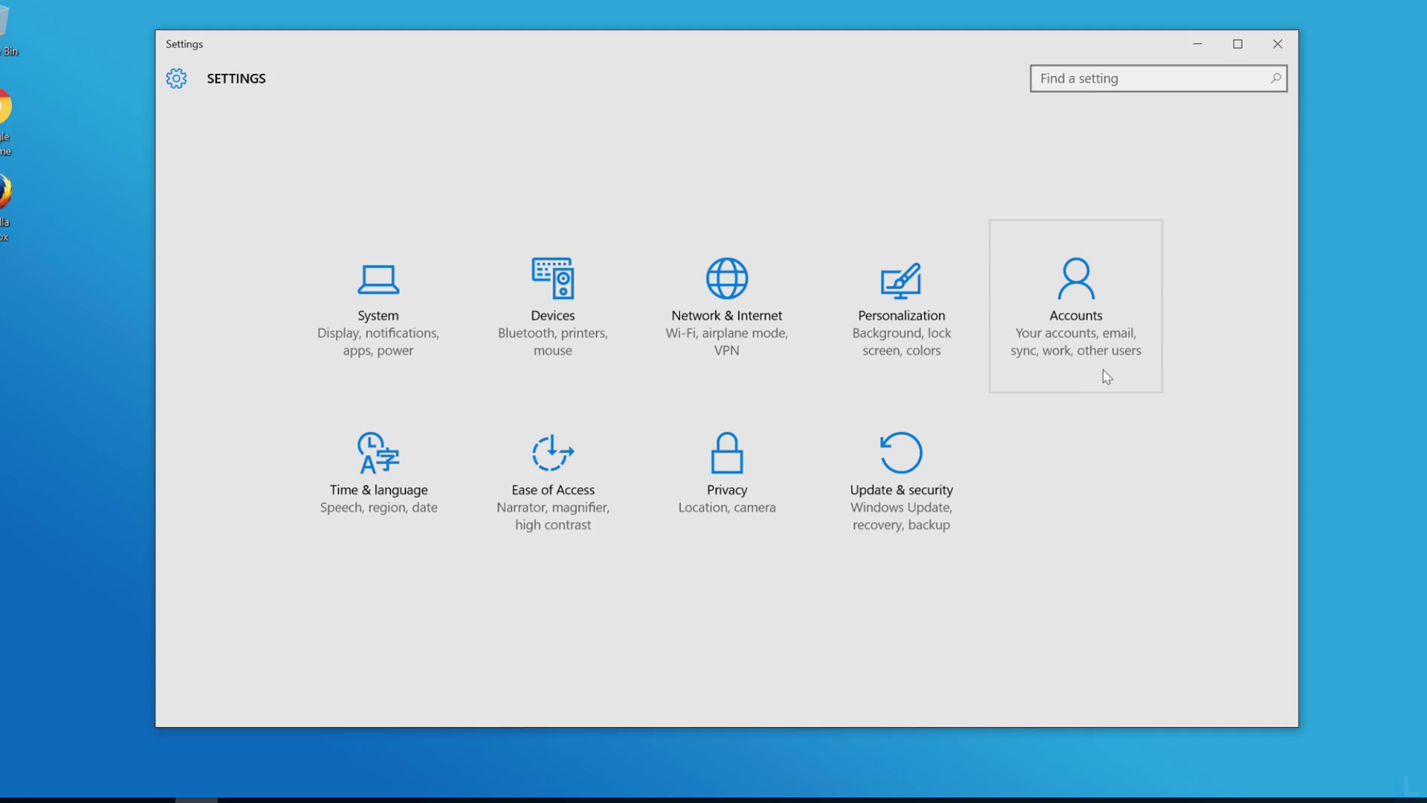
pyautogui.click(1106, 376)
pyautogui.click(355, 165)
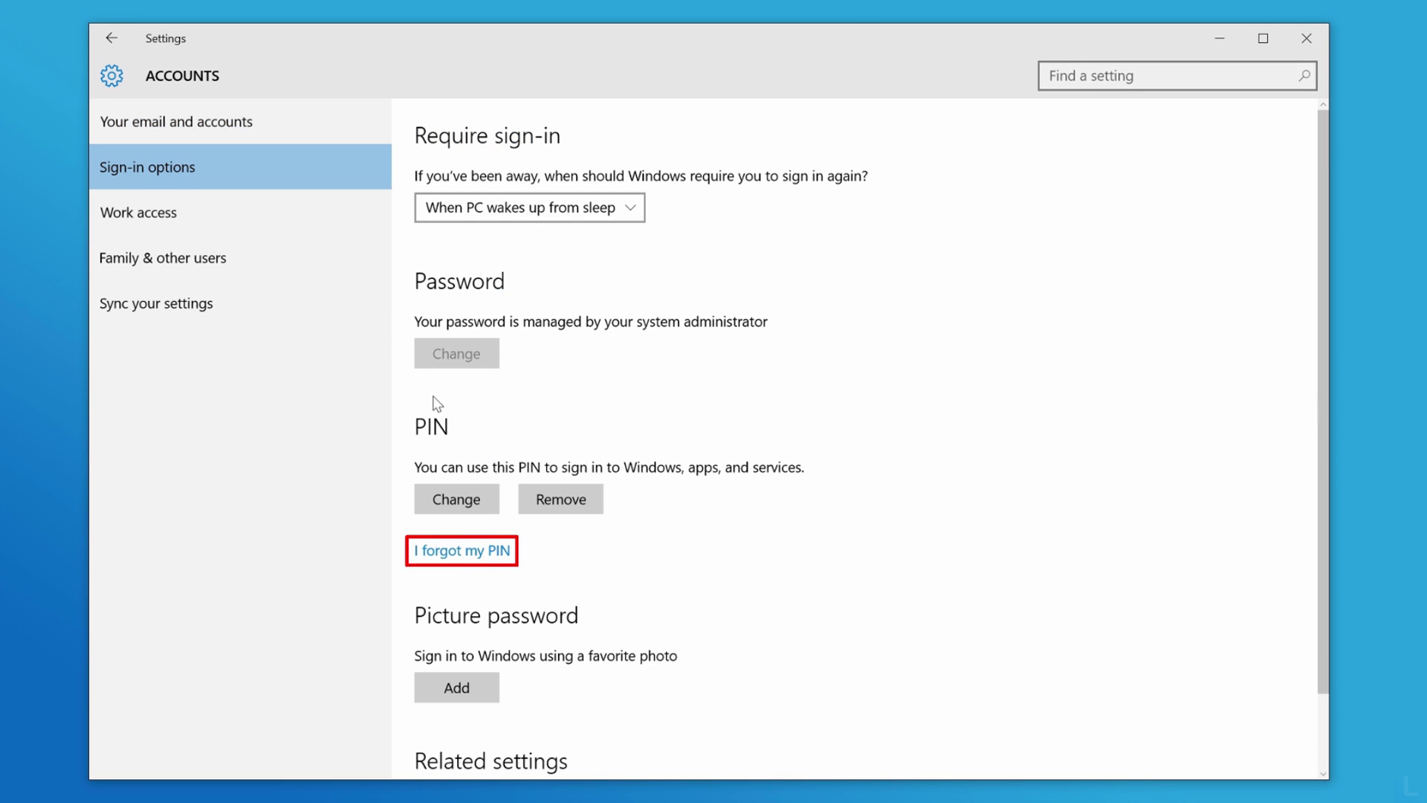
# Step: Choose 'I forgot my PIN' and confirm with the account password
pyautogui.click(500, 553)
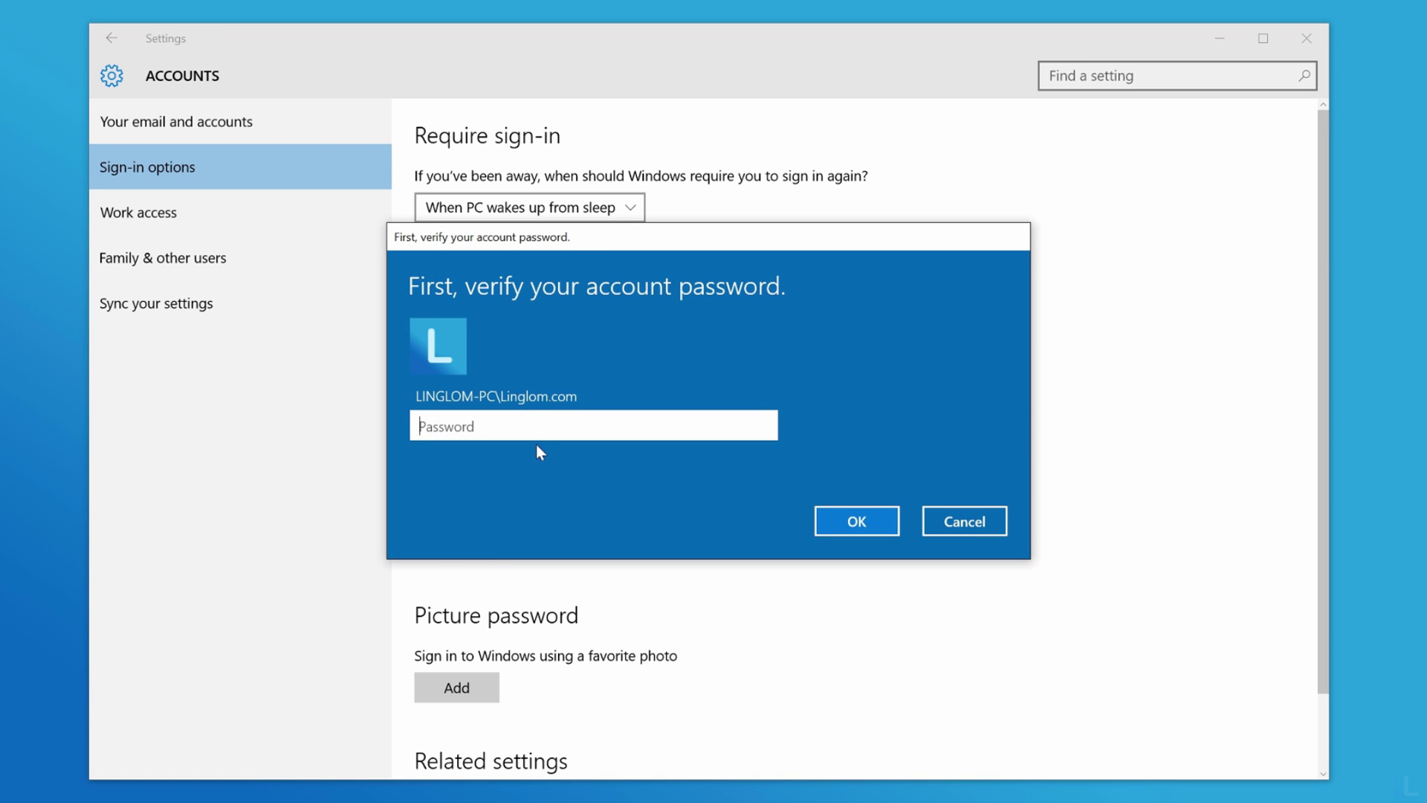
pyautogui.write('passwor')
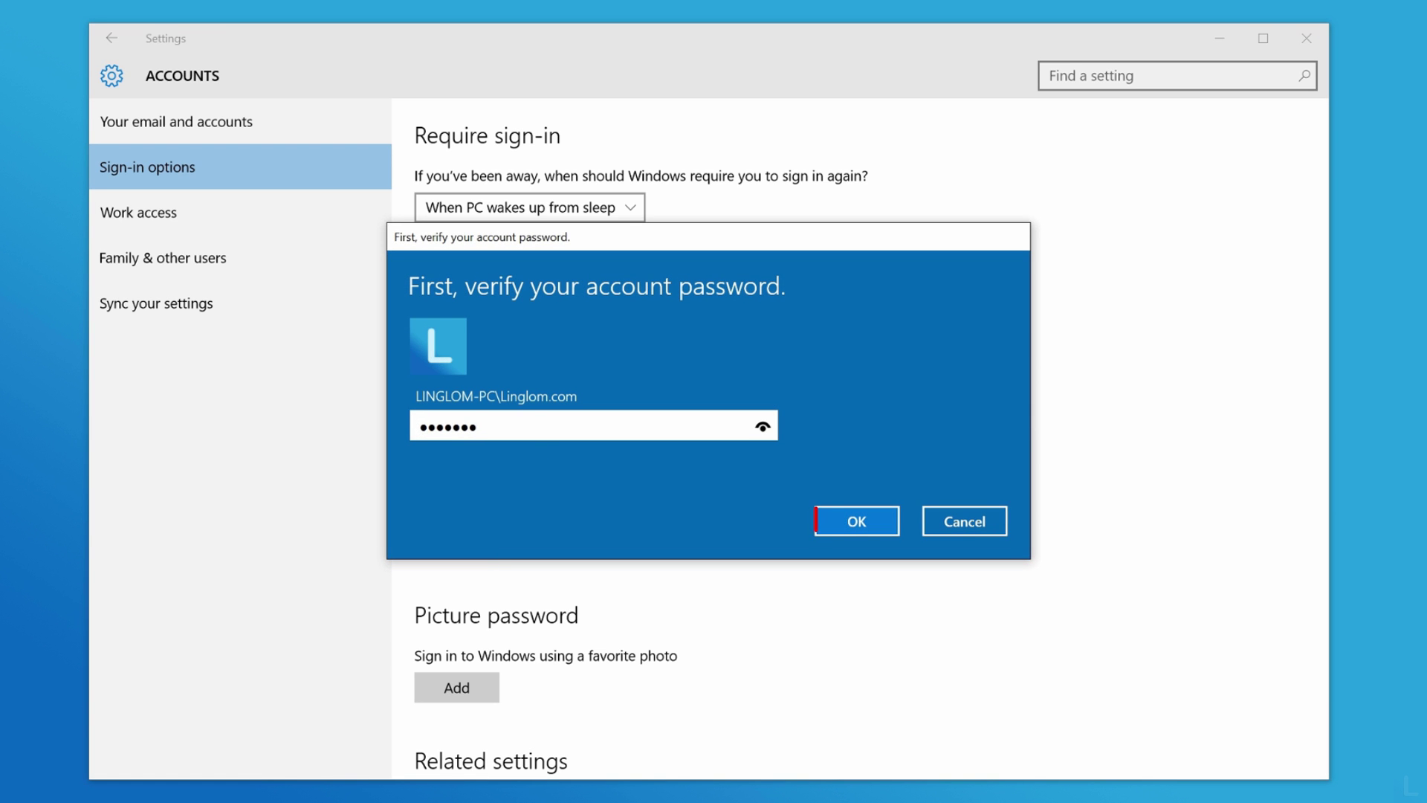
pyautogui.click(872, 530)
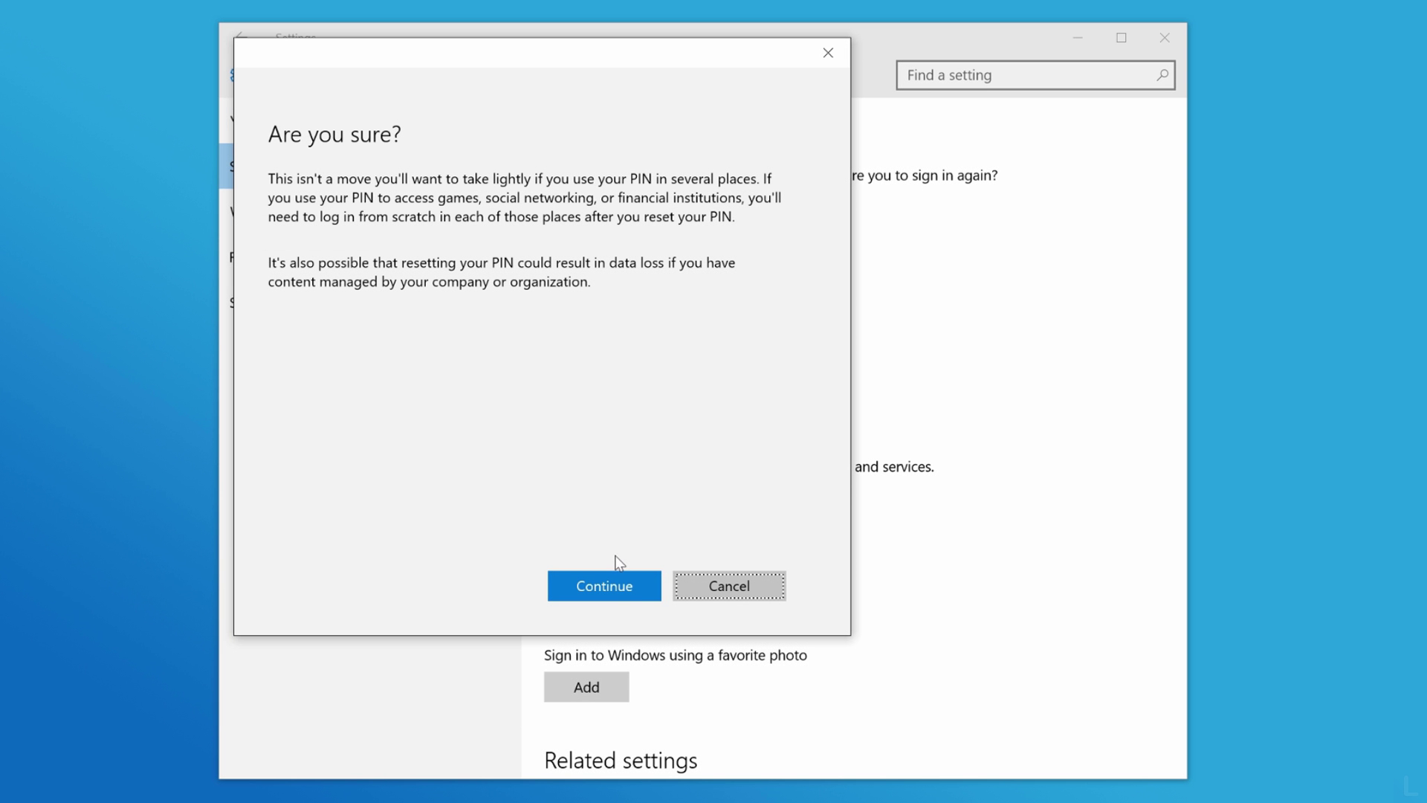
pyautogui.click(637, 588)
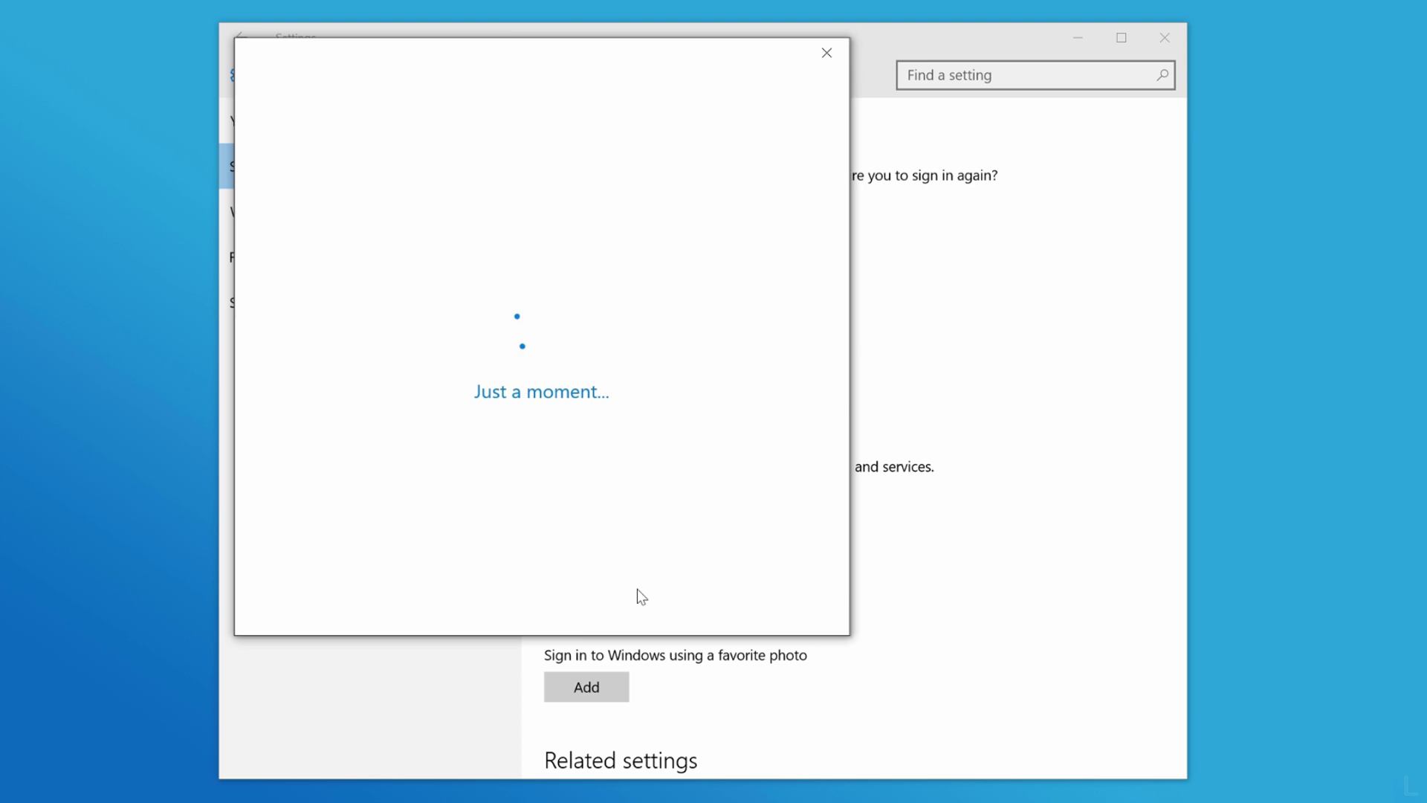
pyautogui.click(318, 399)
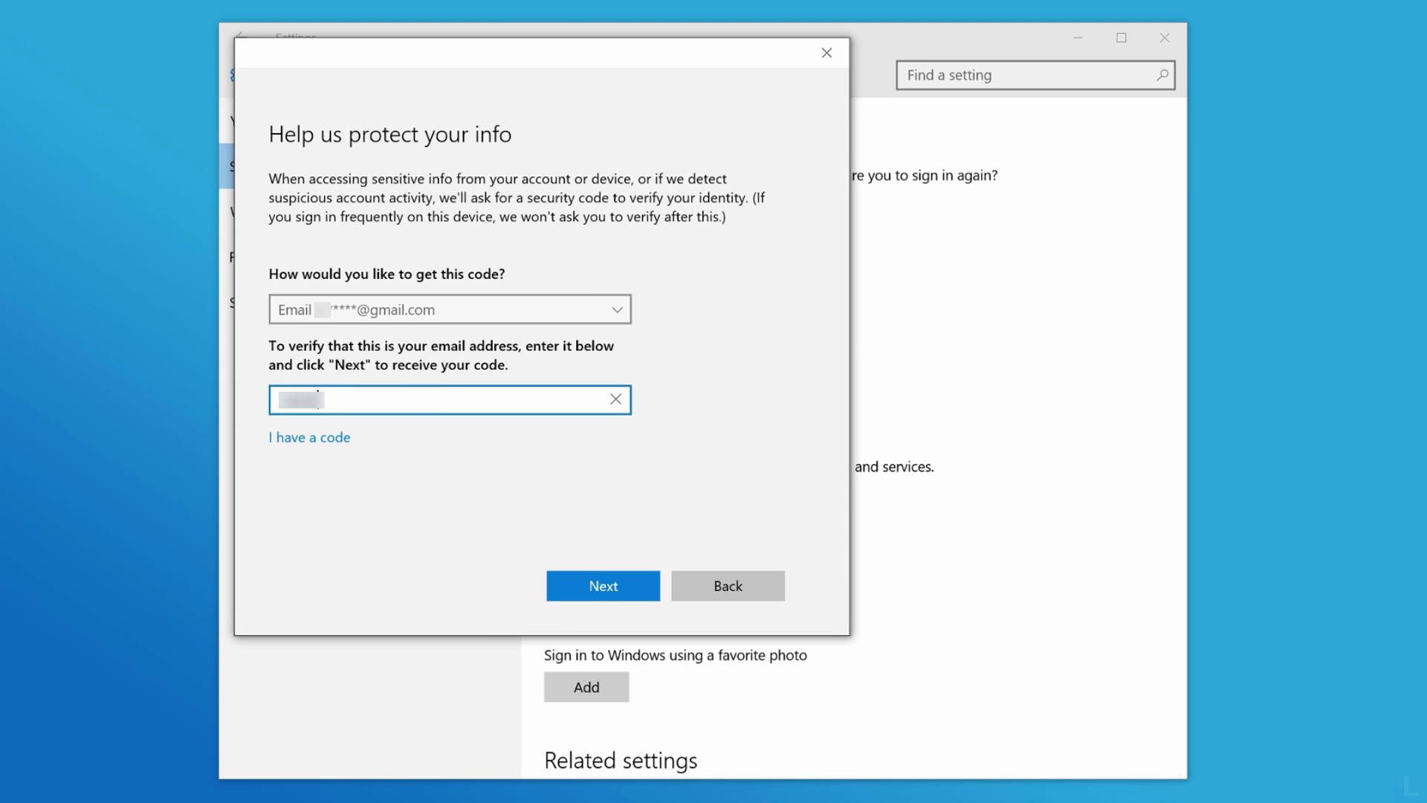
pyautogui.click(626, 593)
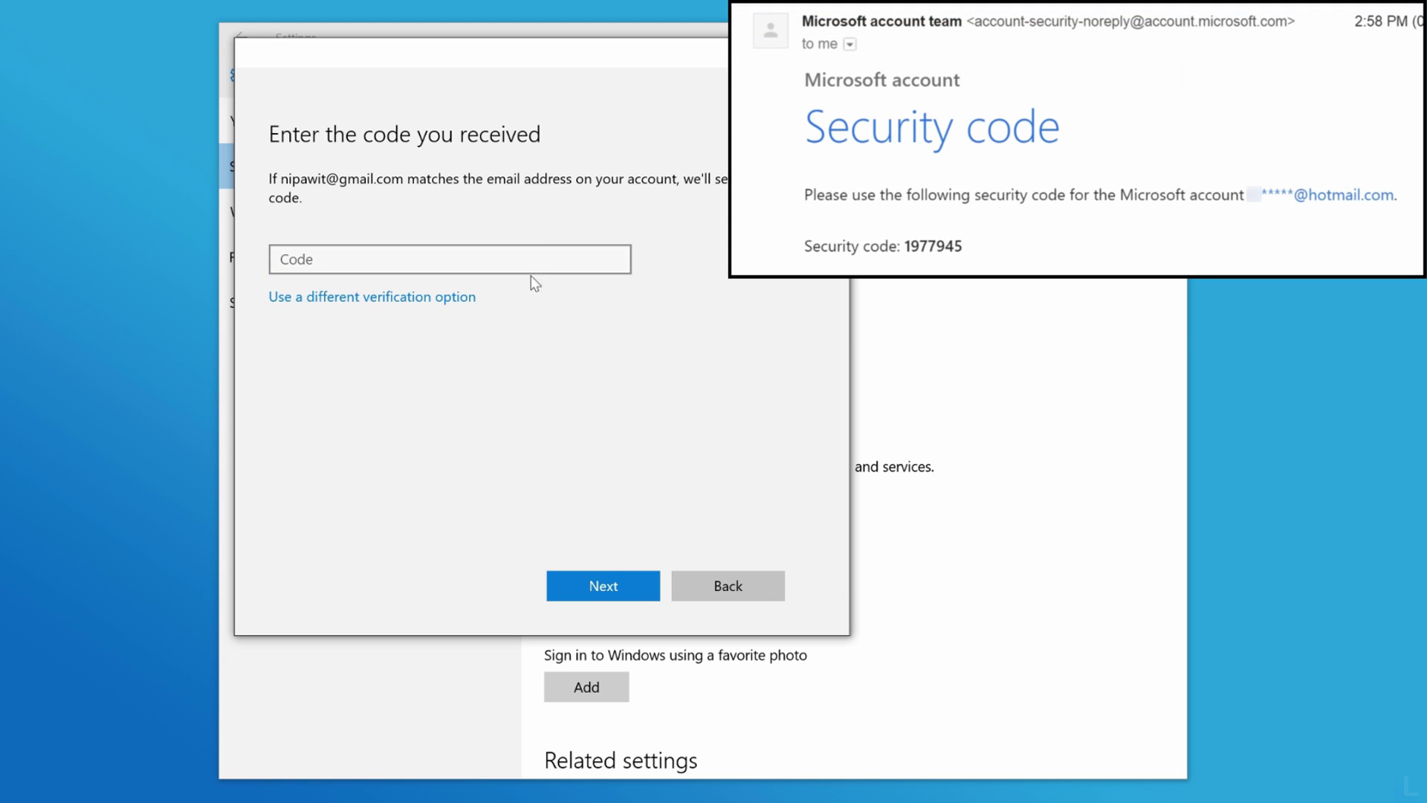
pyautogui.click(530, 262)
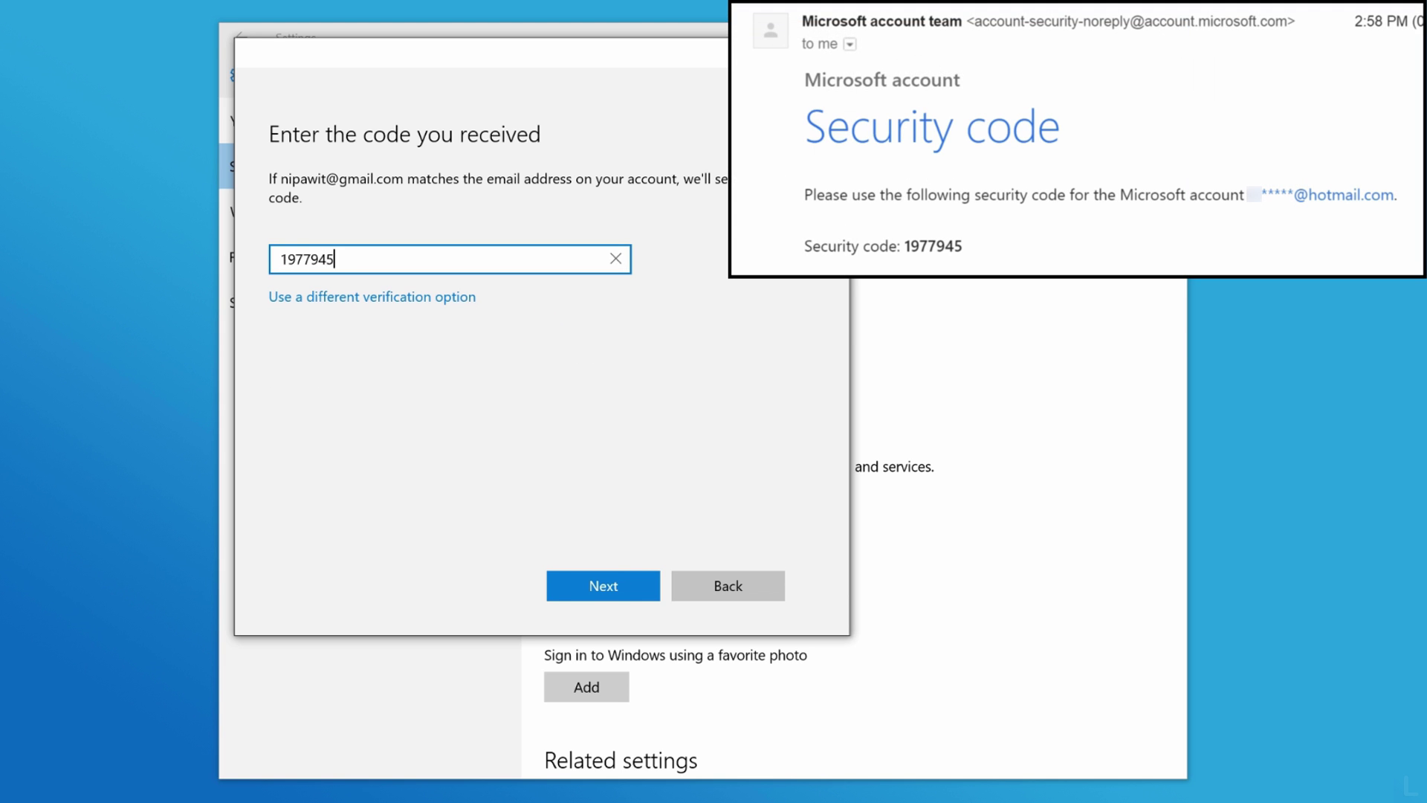
pyautogui.click(627, 589)
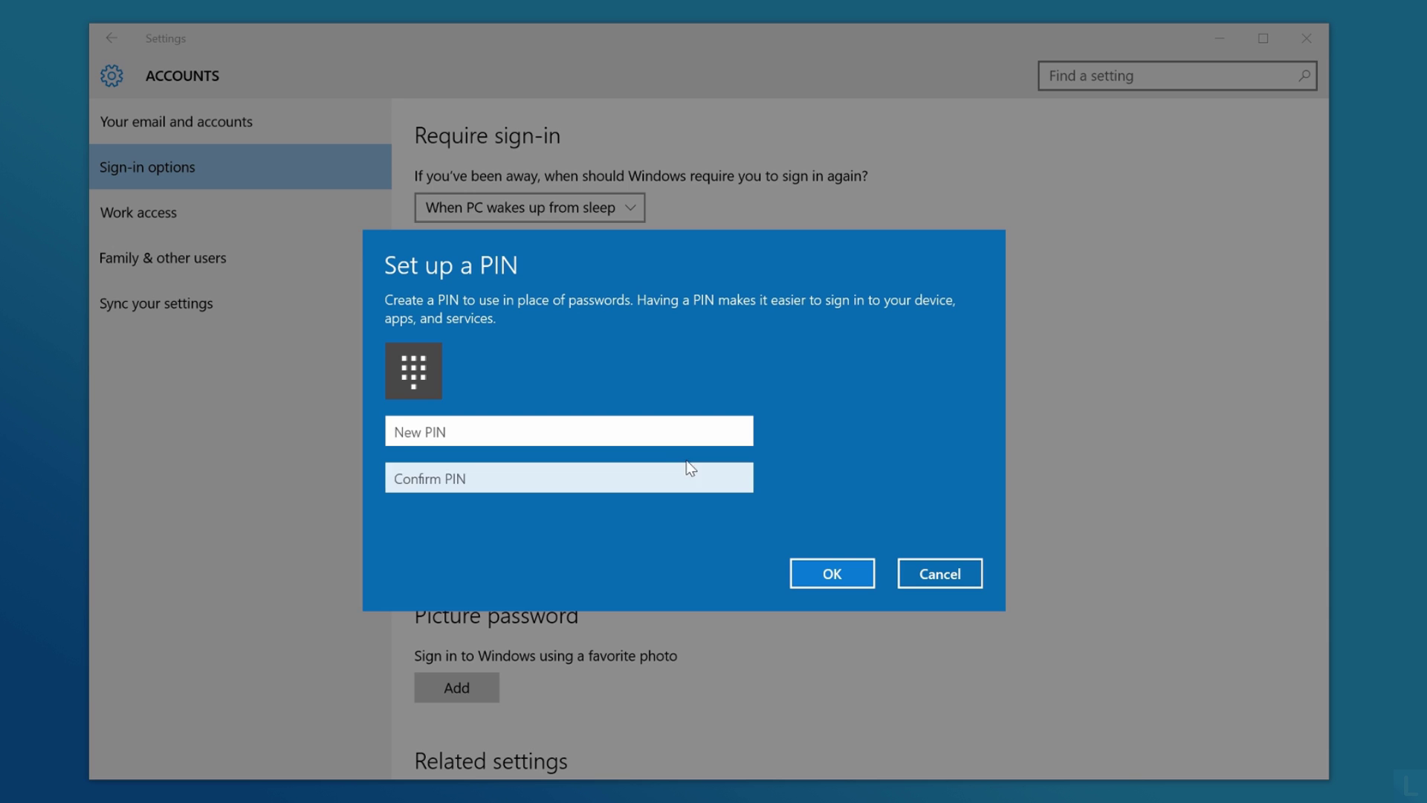
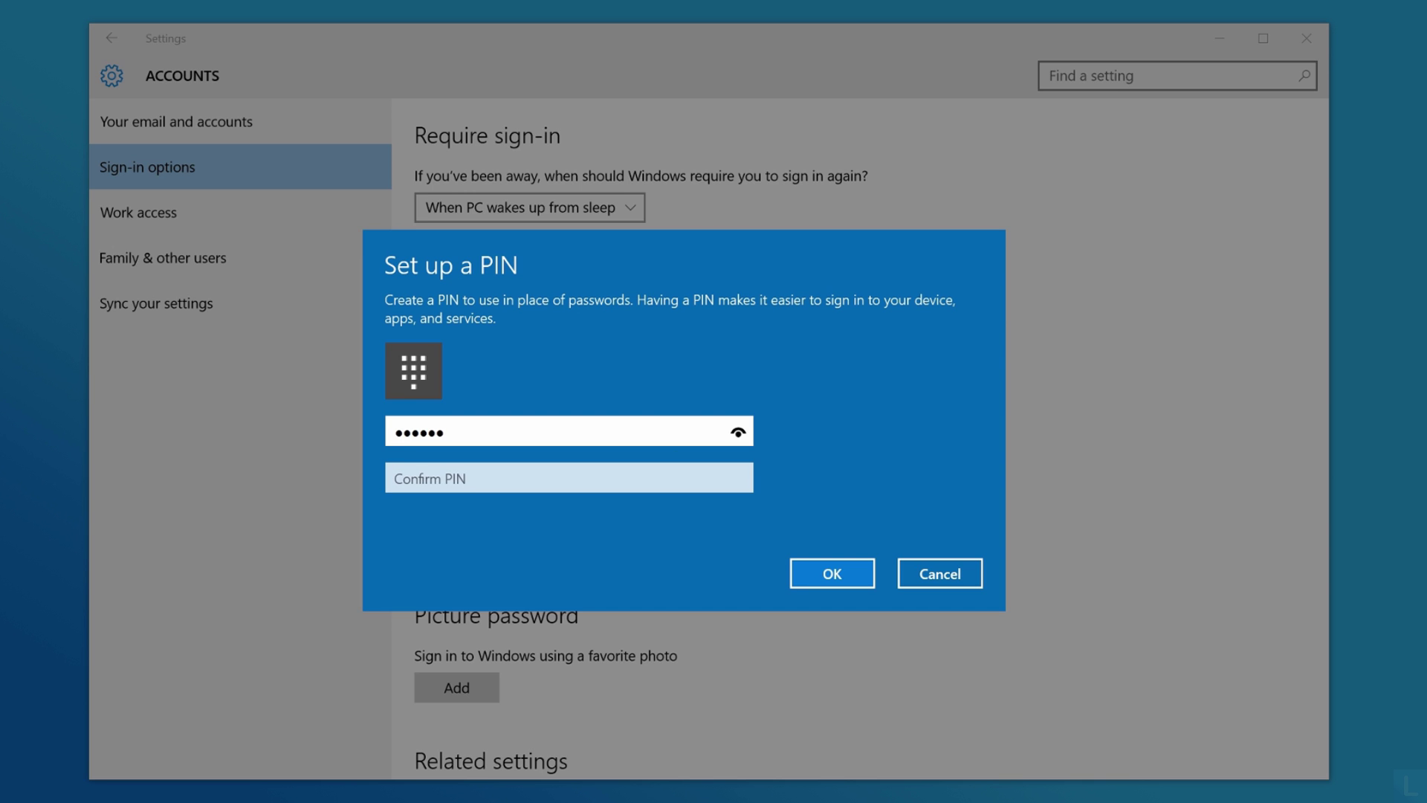
pyautogui.press('Tab')
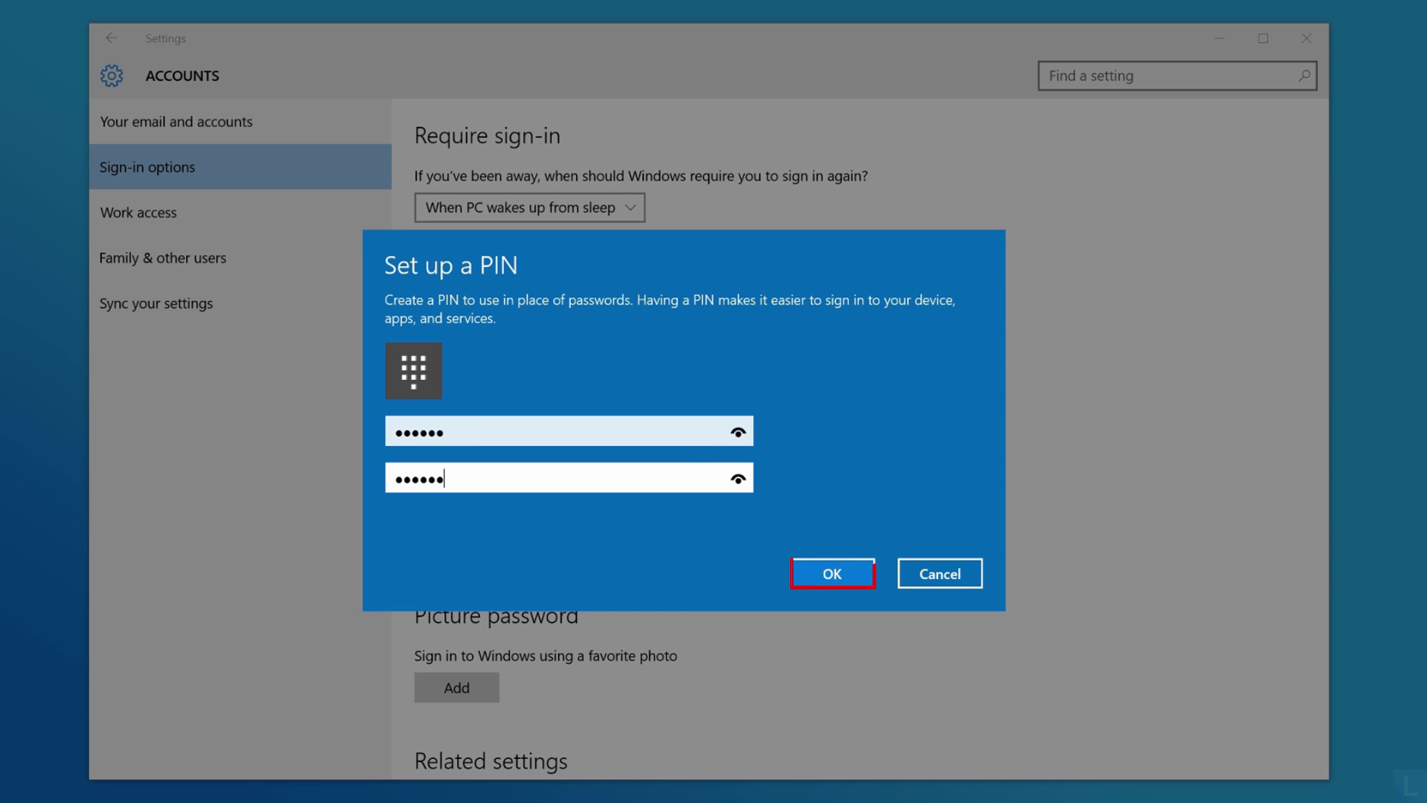
pyautogui.click(869, 573)
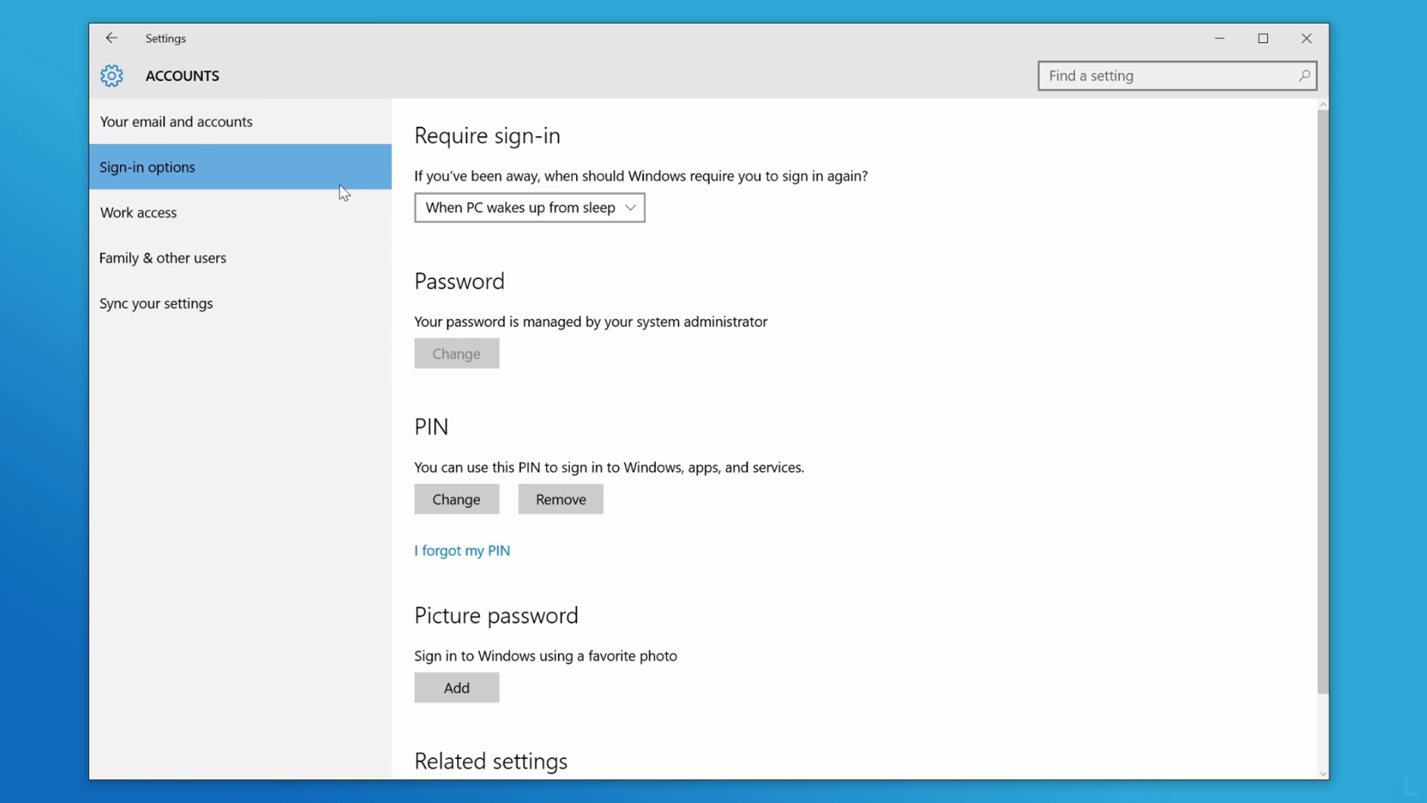
# Step: Remove the PIN, confirming the removal and entering the account password
pyautogui.click(594, 512)
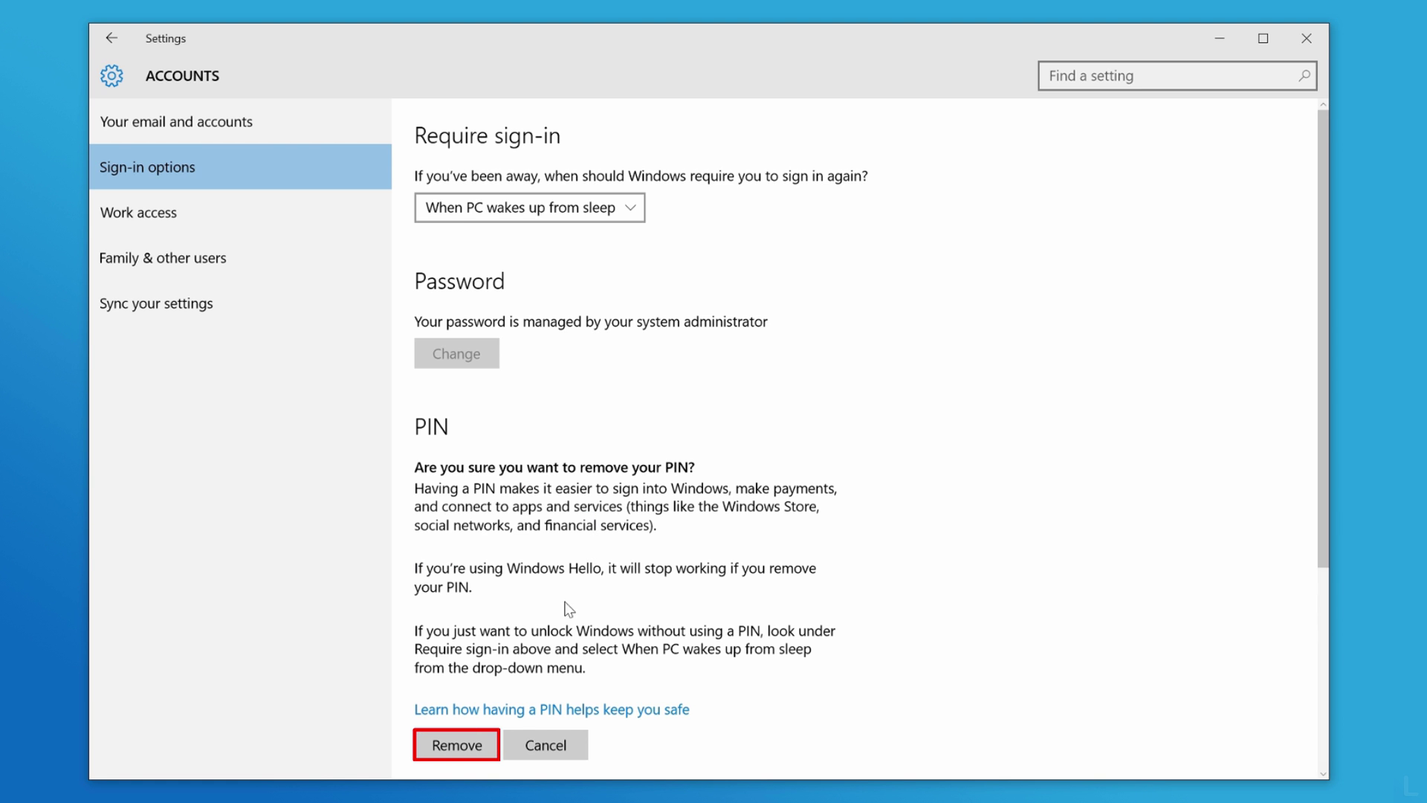
pyautogui.click(456, 744)
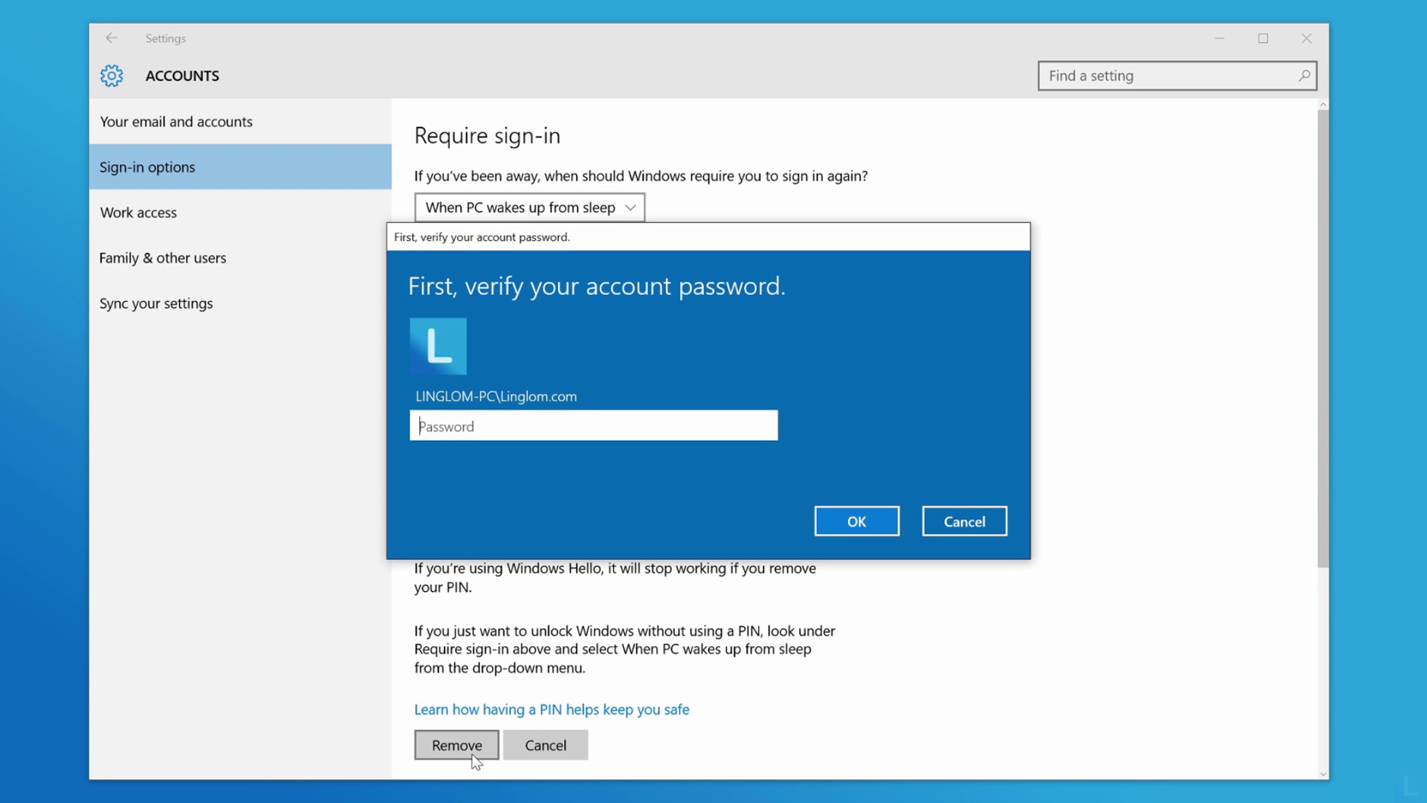
pyautogui.write('******')
pyautogui.write('*')
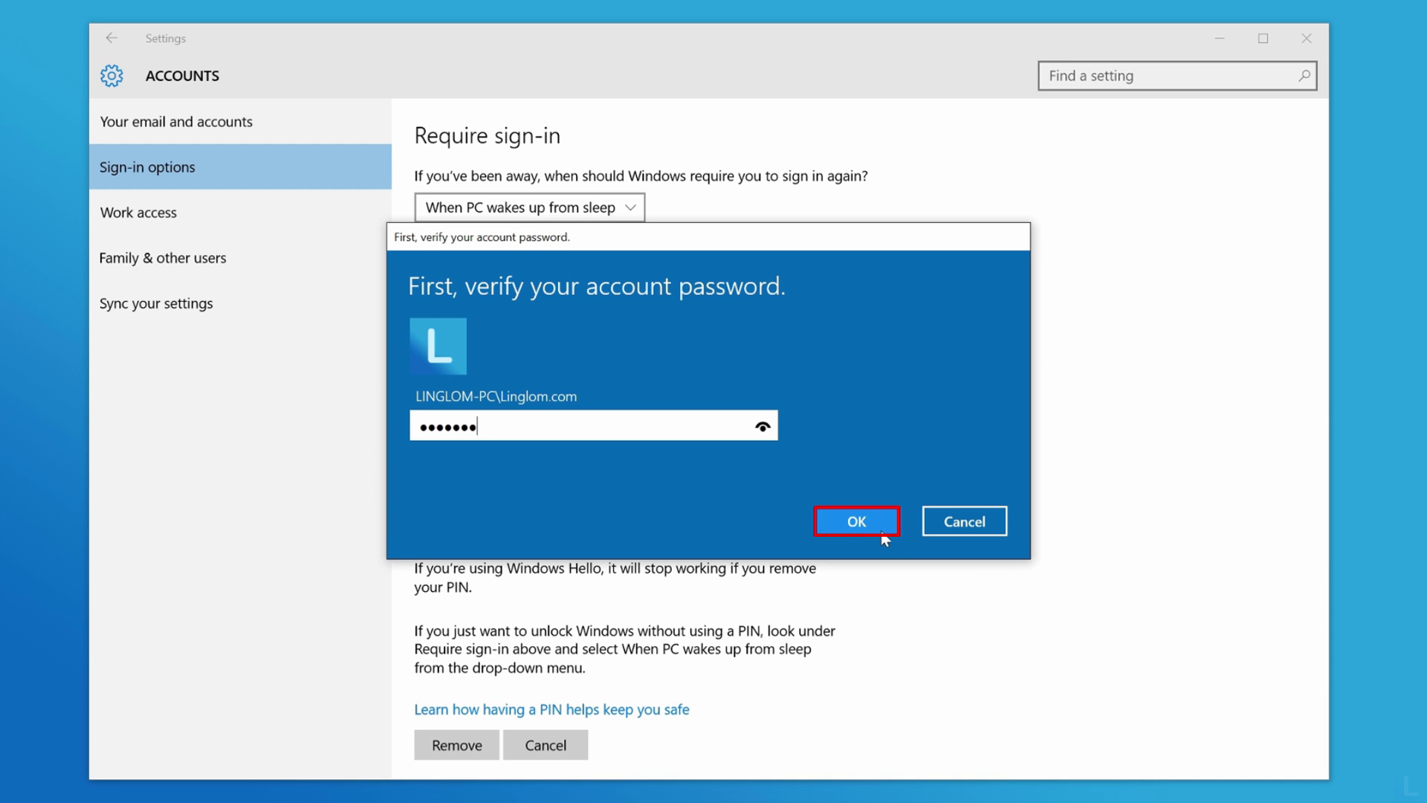
pyautogui.click(883, 533)
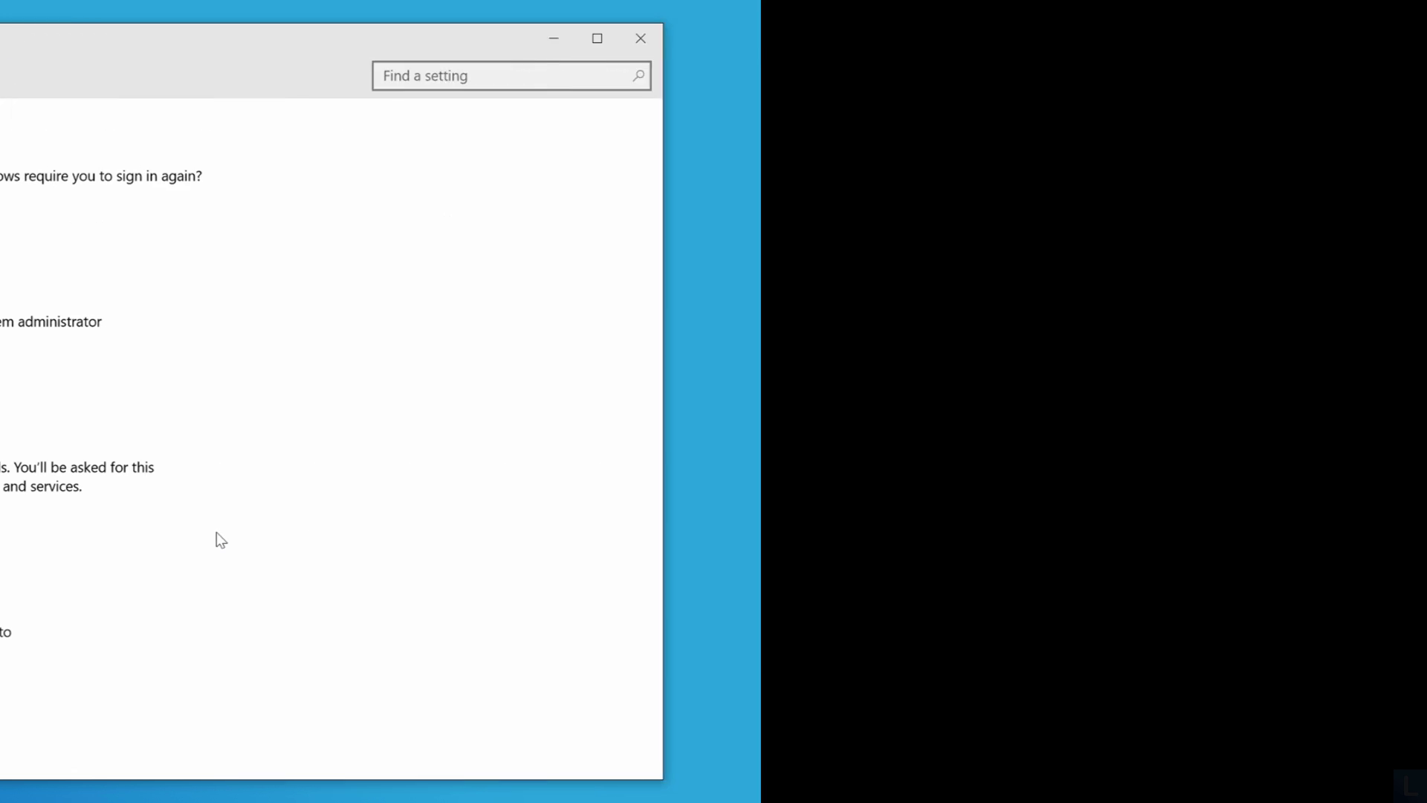
# Step: Enter the account password at the sign-in screen
pyautogui.write('••••')
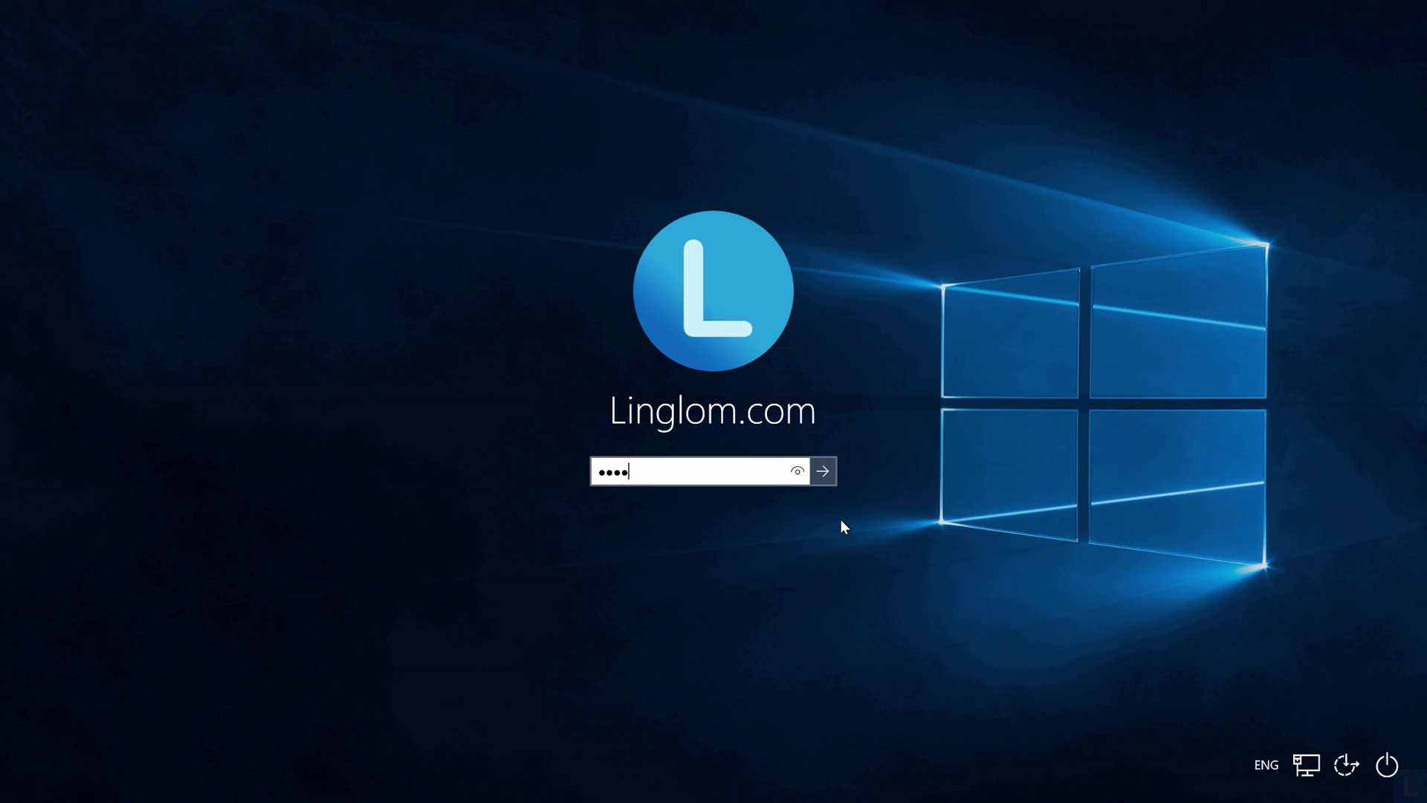